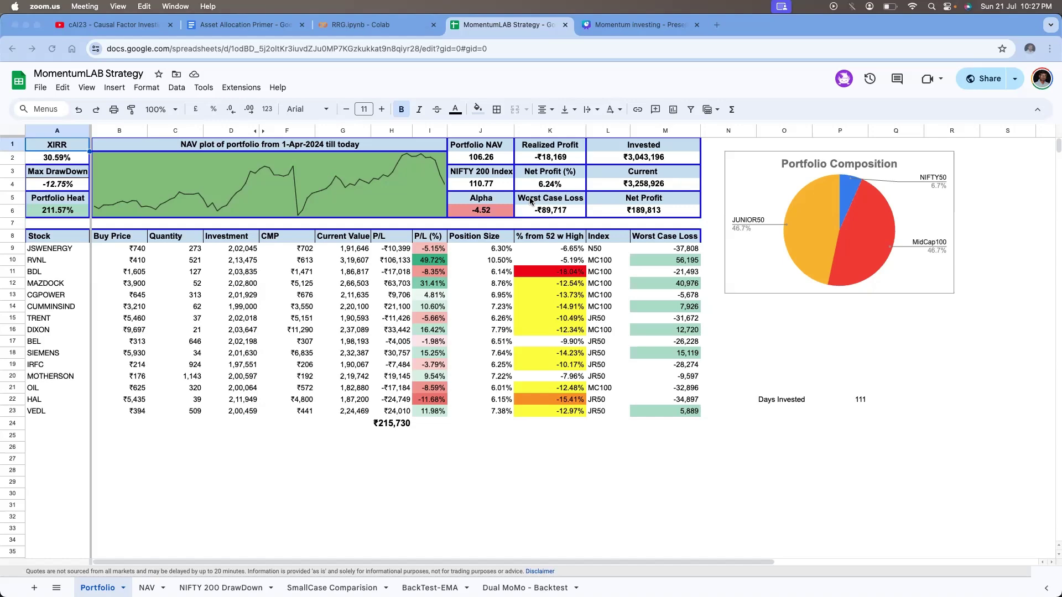
- Flip from the NAV sheet to Portfolio and back to NAV, showing the portfolio peaking near 115
left_click(150, 585)
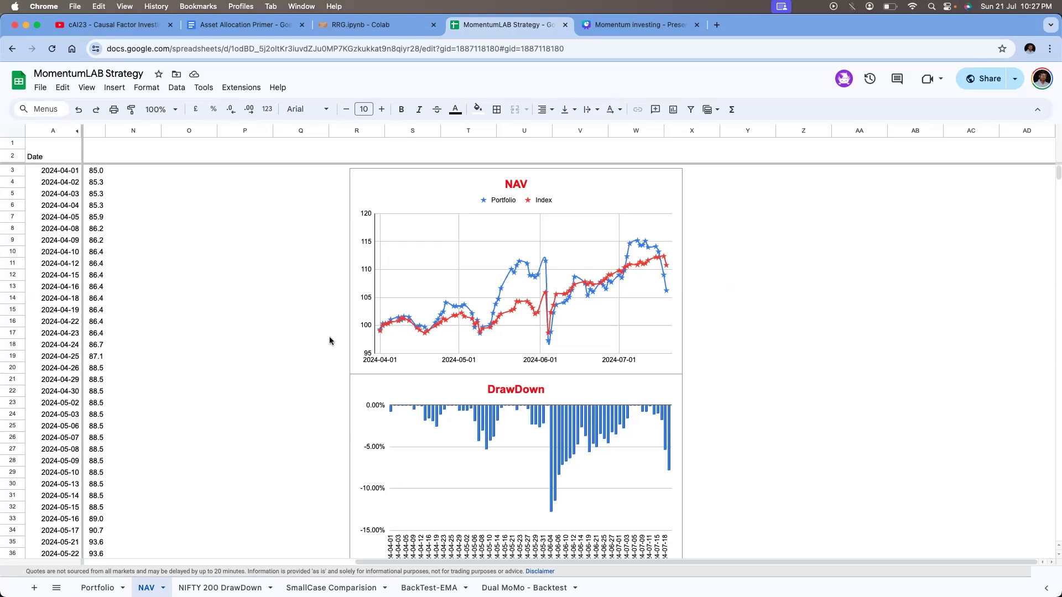
left_click(100, 587)
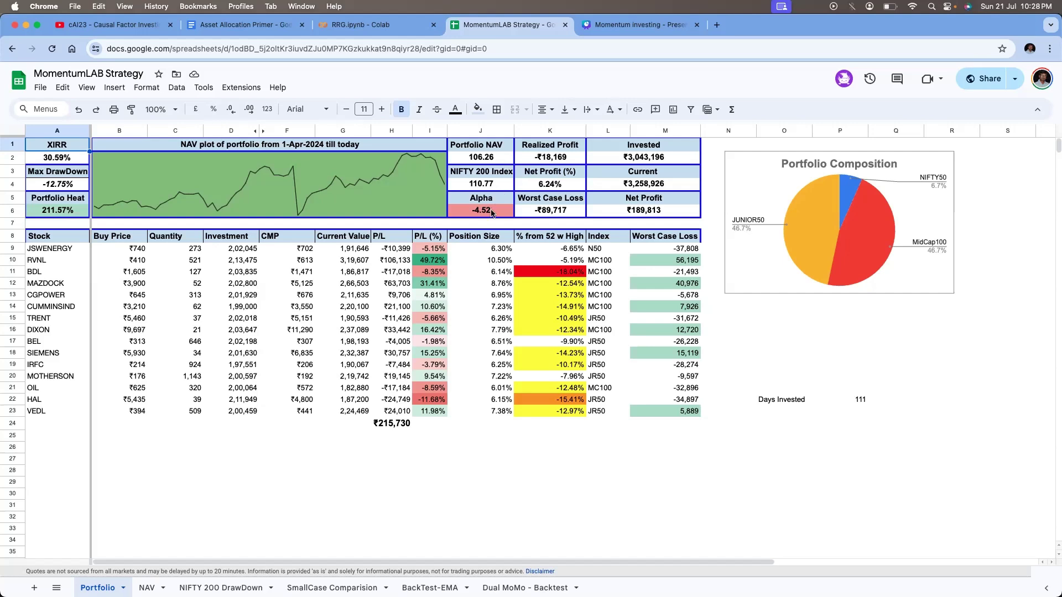
left_click(154, 586)
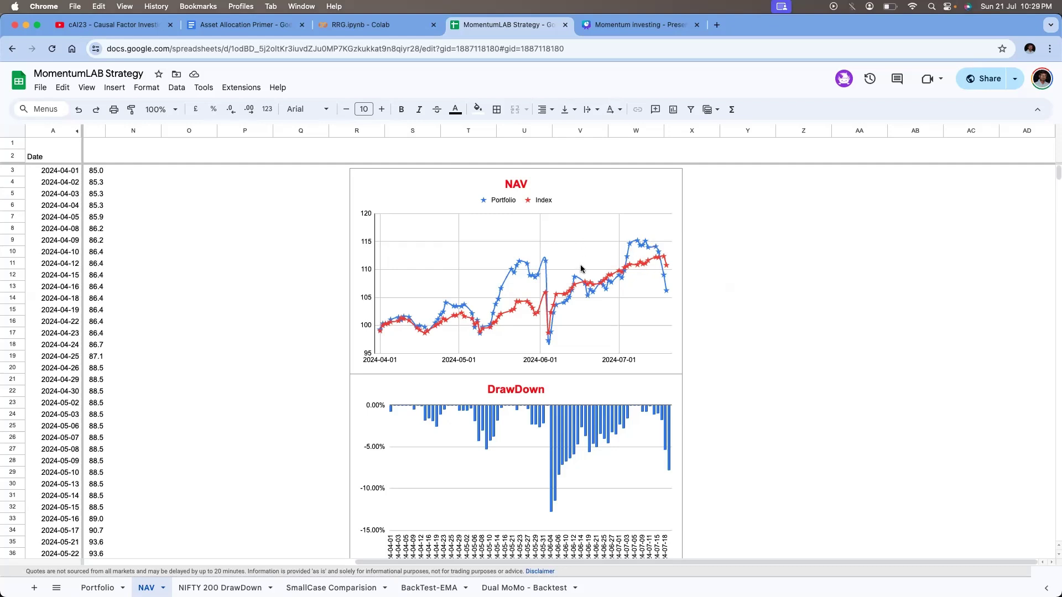
- Leave Chrome full screen, bring TradingView forward with the Markets by Cap watchlist, and maximize it
scroll(225, 282, "down", 2)
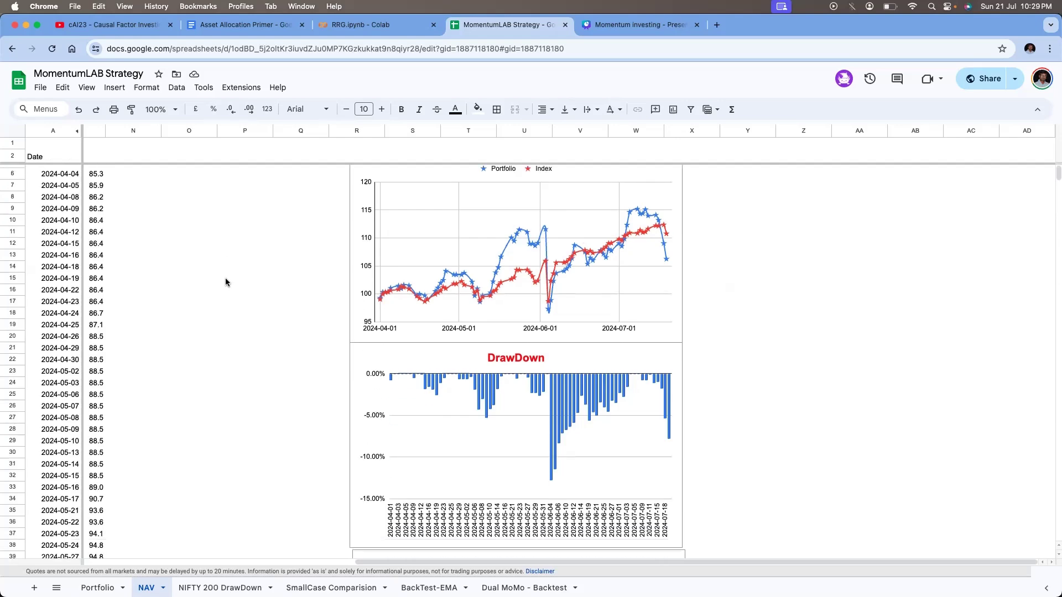
key("ctrl+super+f")
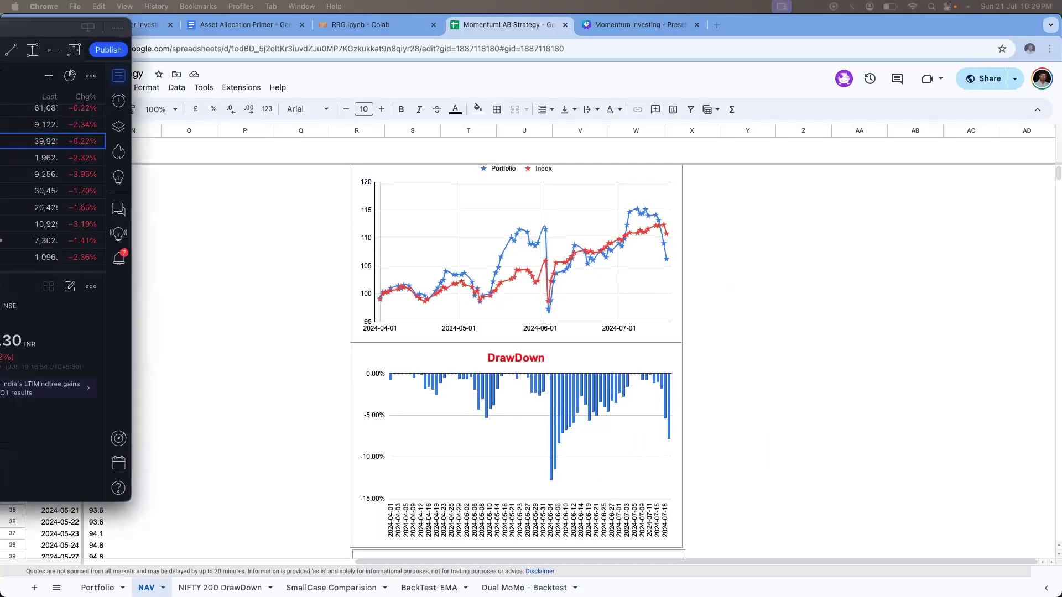
key("super+Tab")
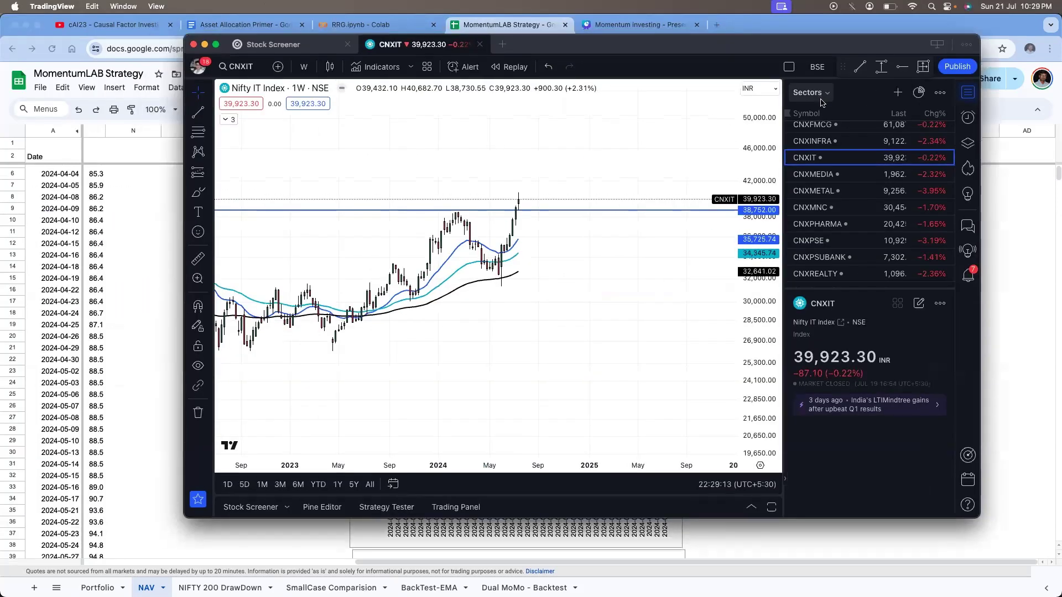
left_click(822, 103)
left_click(608, 213)
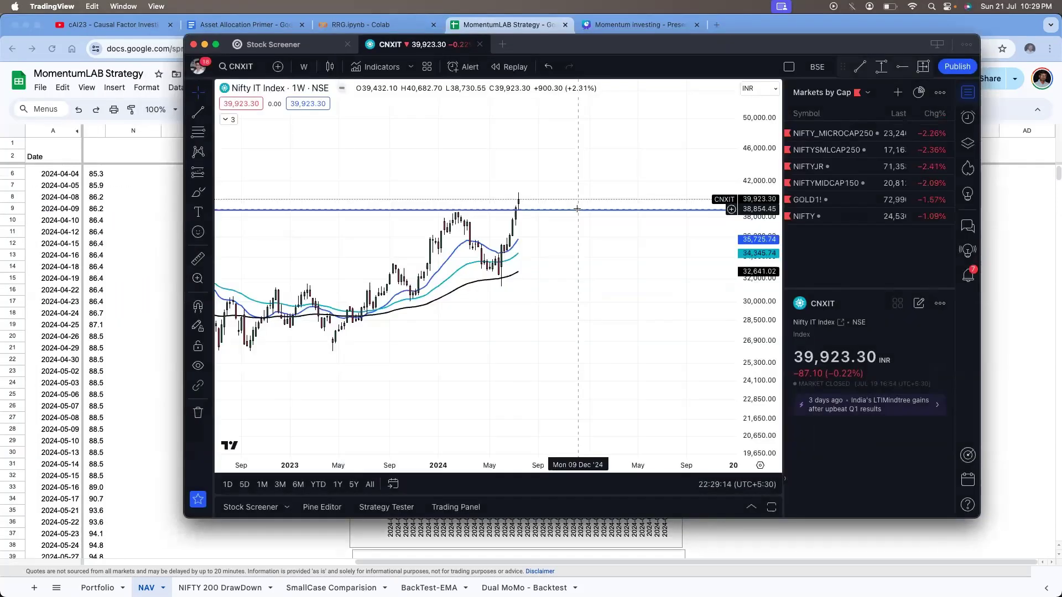
double_click(771, 46)
- Chart the NIFTY index on the daily (D) interval
left_click(935, 198)
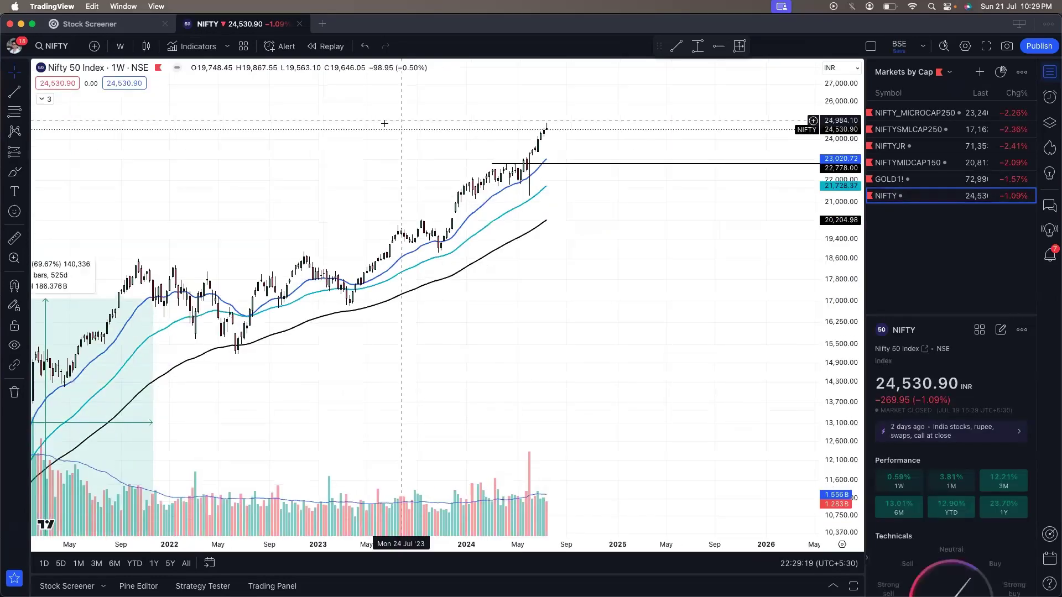
left_click(120, 45)
left_click(128, 380)
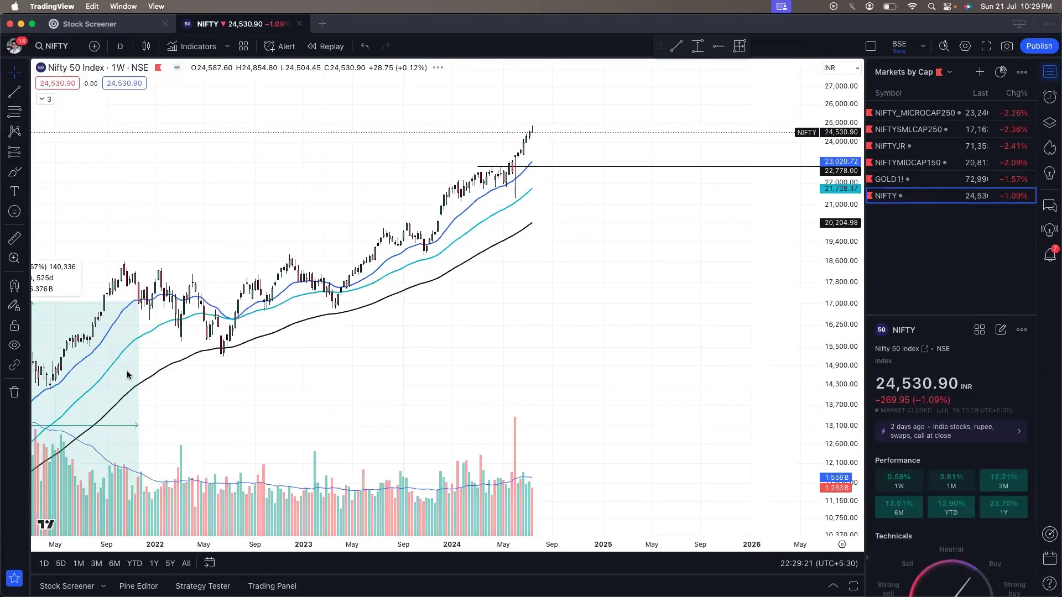
scroll(629, 225, "up", 5)
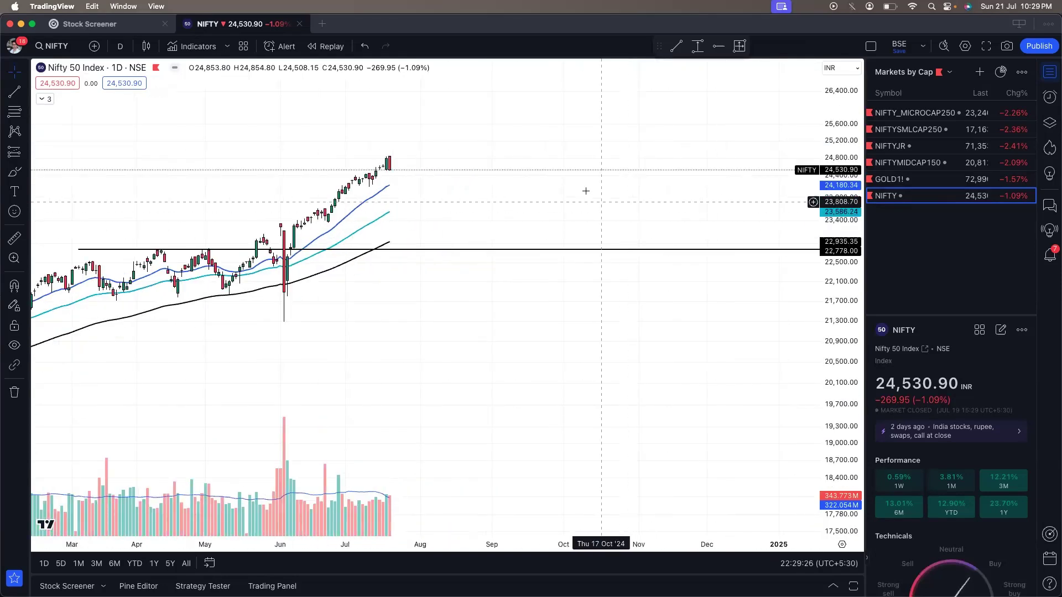
scroll(585, 190, "left", 5)
scroll(575, 133, "left", 1)
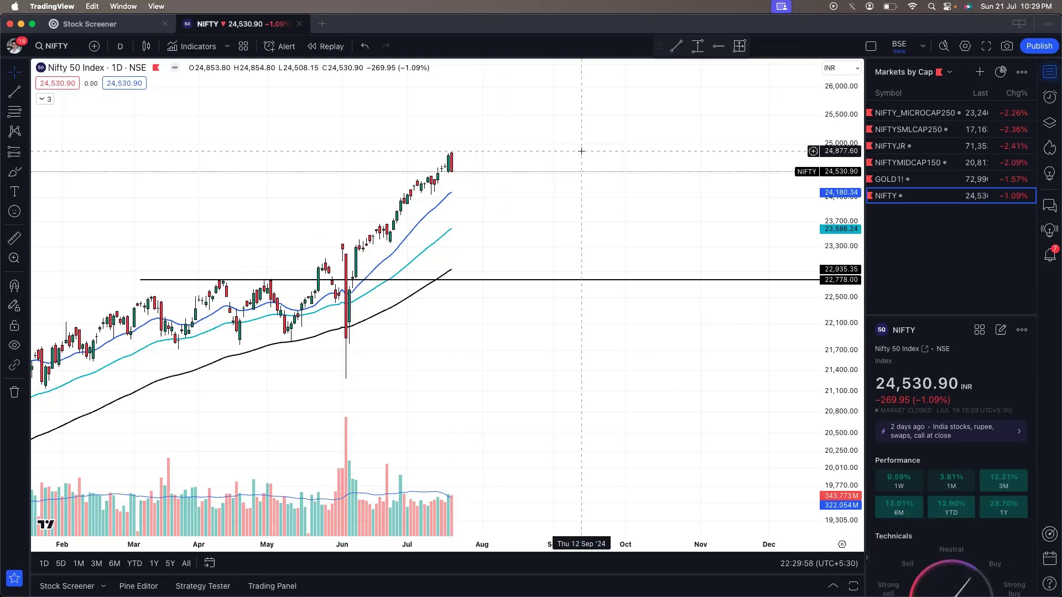
- Chart NIFTYJR, NIFTYSMLCAP250, NIFTY_MICROCAP250, NIFTYMIDCAP150 and GOLD1! in turn from the watchlist
left_click(918, 146)
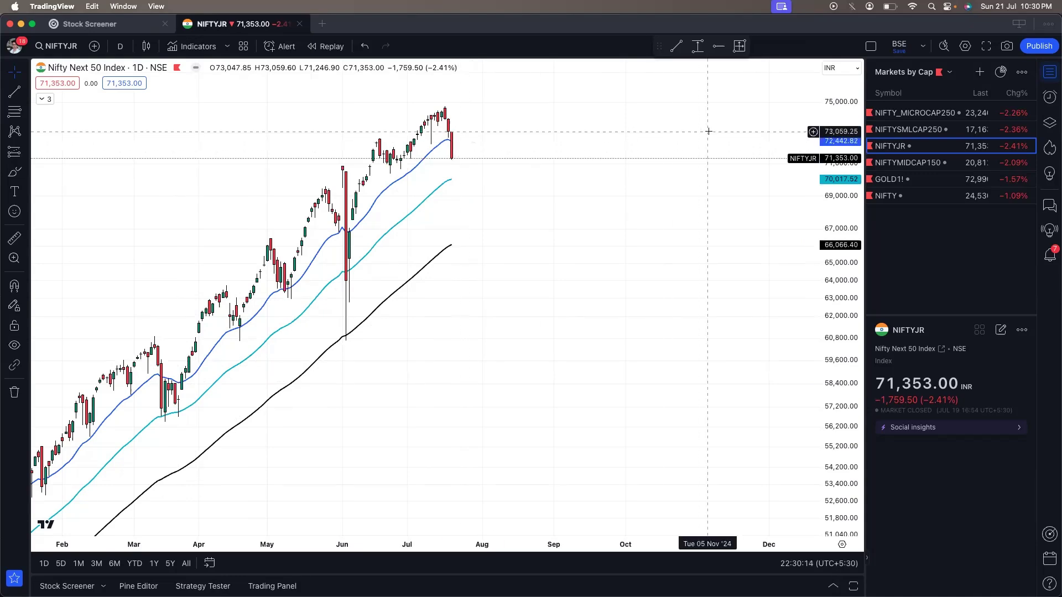
left_click(931, 129)
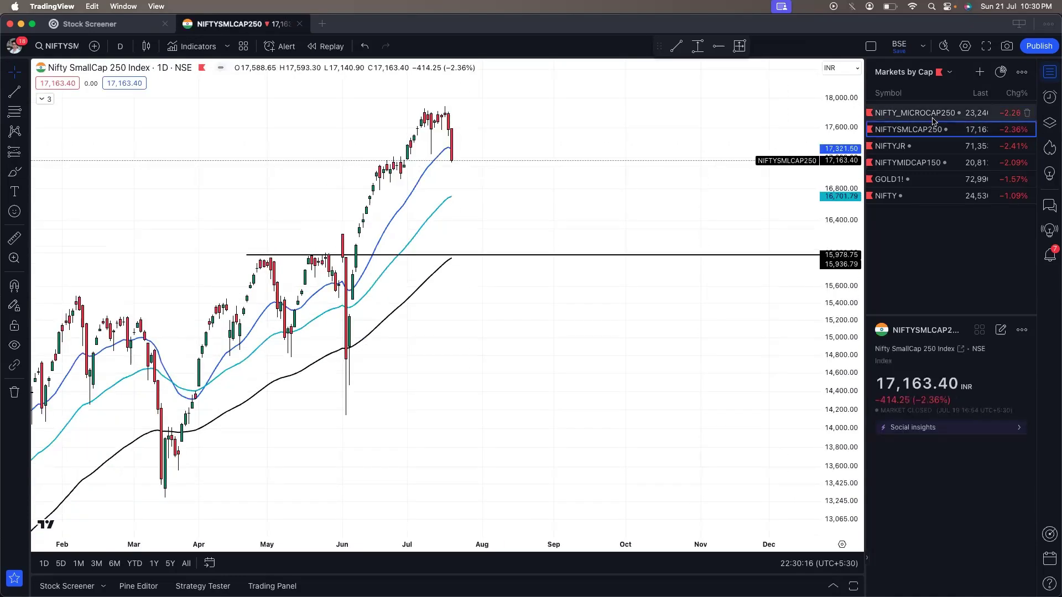
left_click(934, 113)
left_click(918, 163)
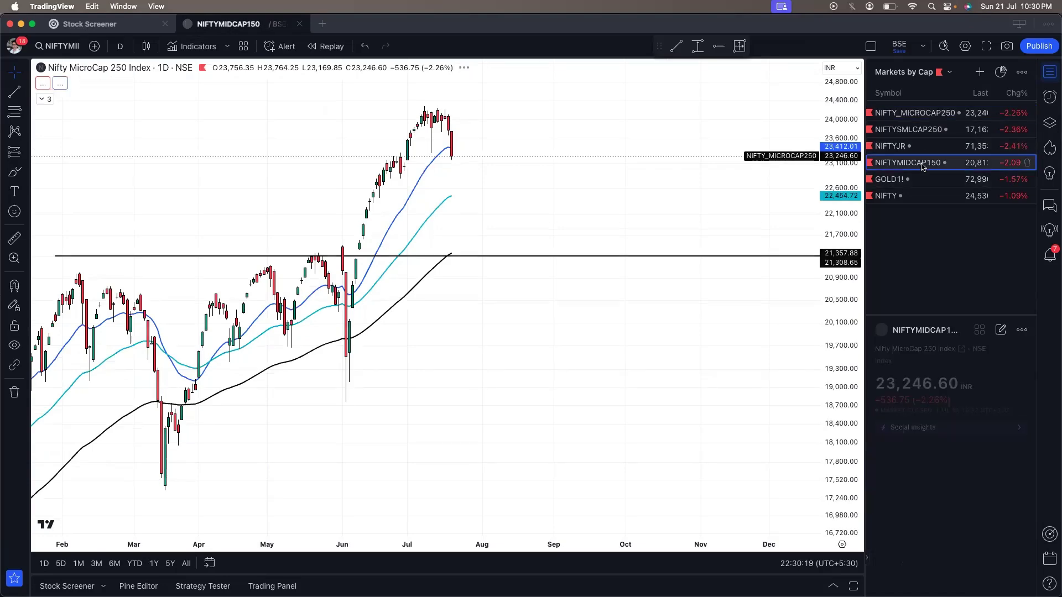
left_click(916, 179)
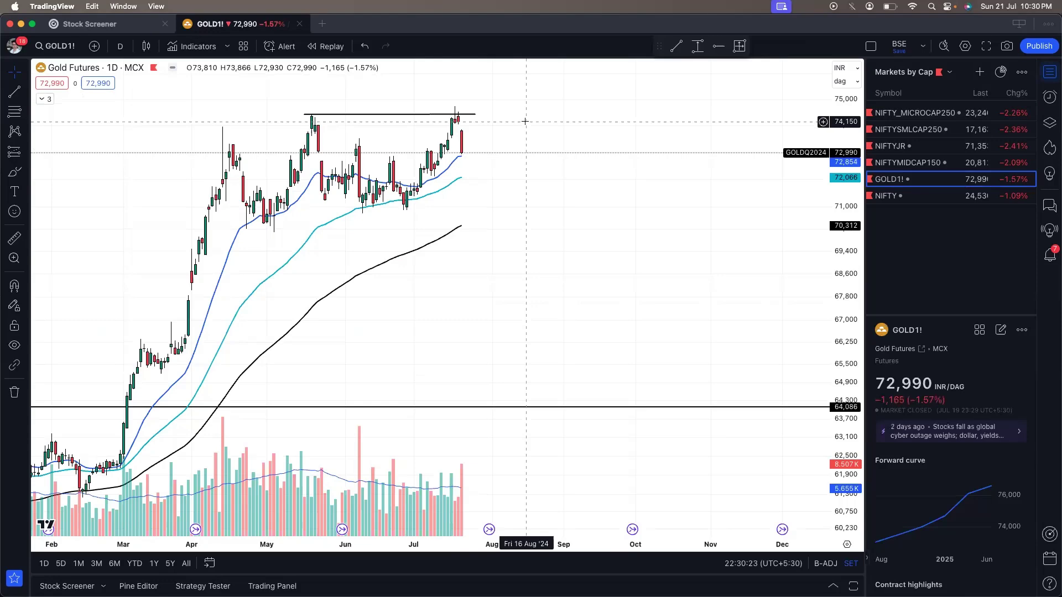
- Search for SPX and chart the S&P 500 Index
left_click(73, 48)
type("SPX")
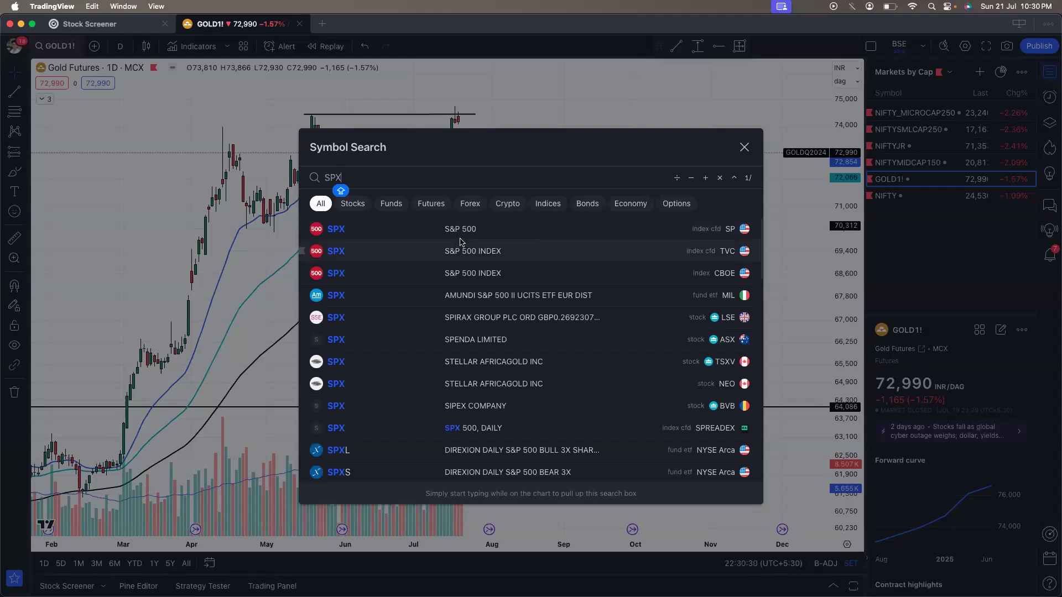
left_click(453, 228)
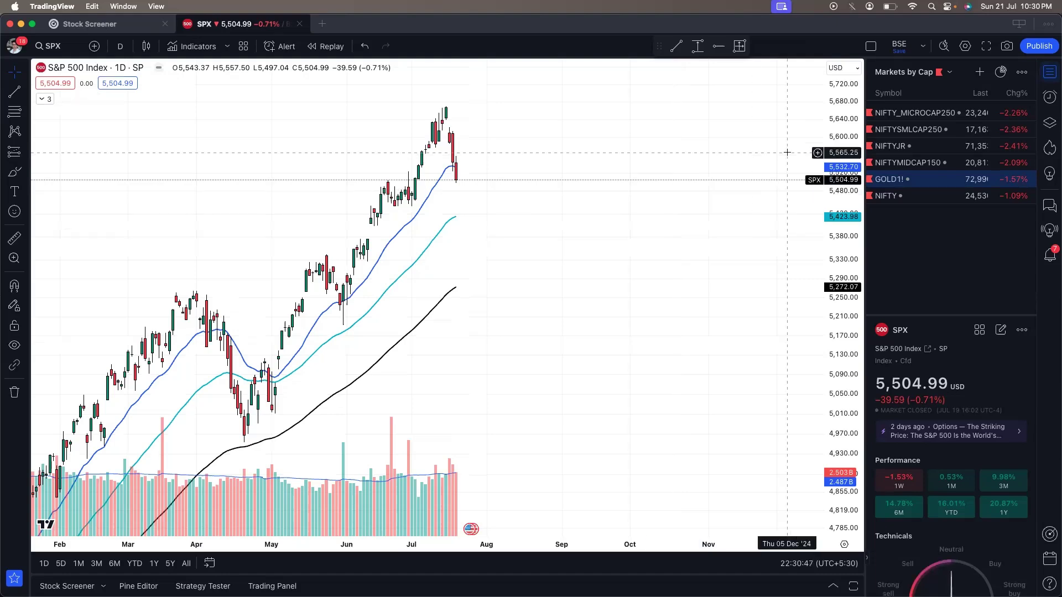
- Load the Investible Markets watchlist to chart the Nifty 200 Index (CNX200)
left_click(897, 74)
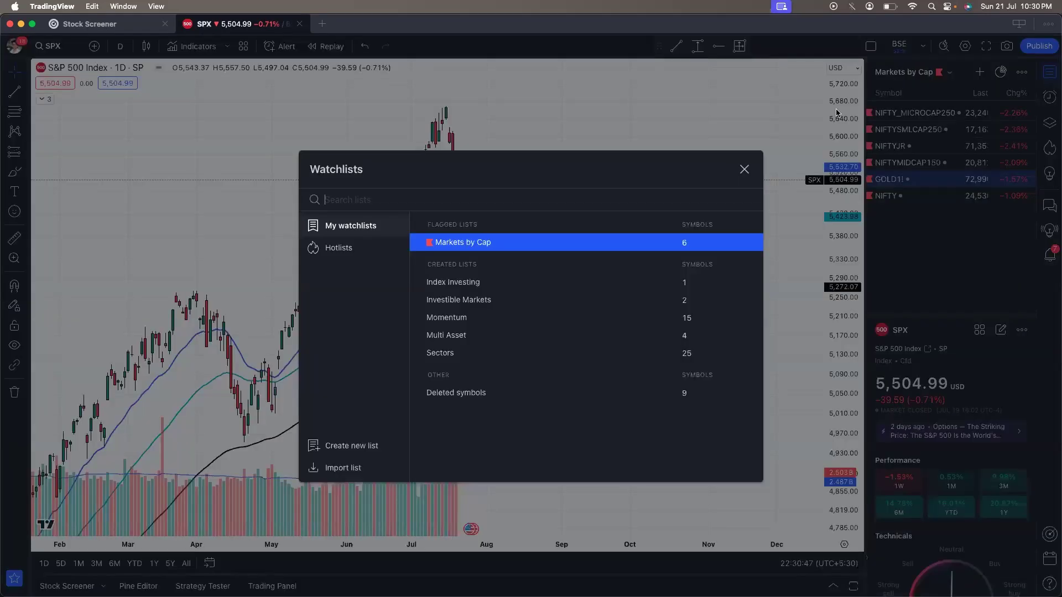
left_click(553, 301)
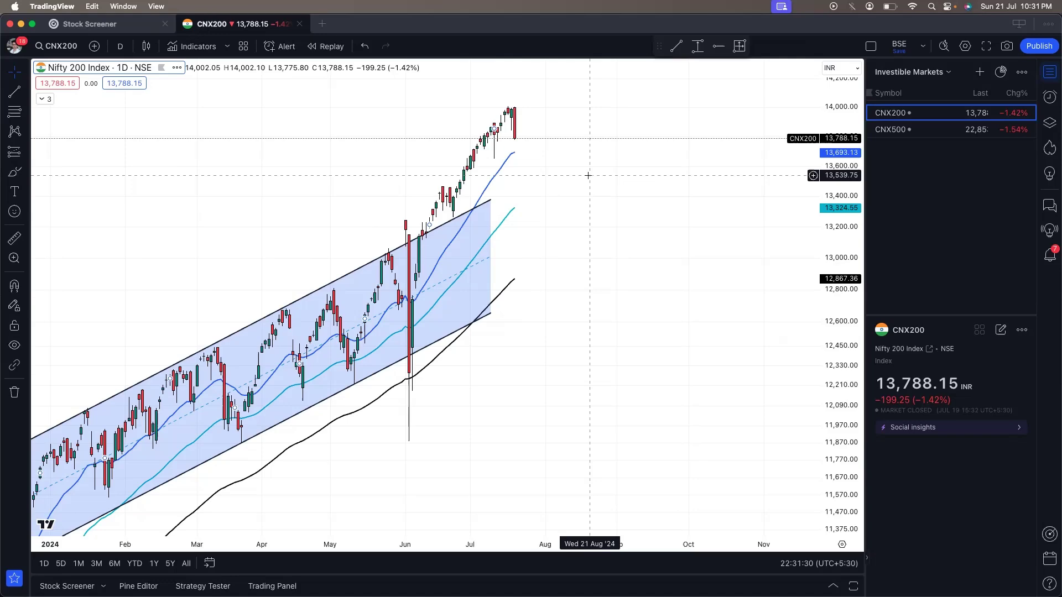
- Load the Sectors watchlist and sort it by Chg%
left_click(909, 72)
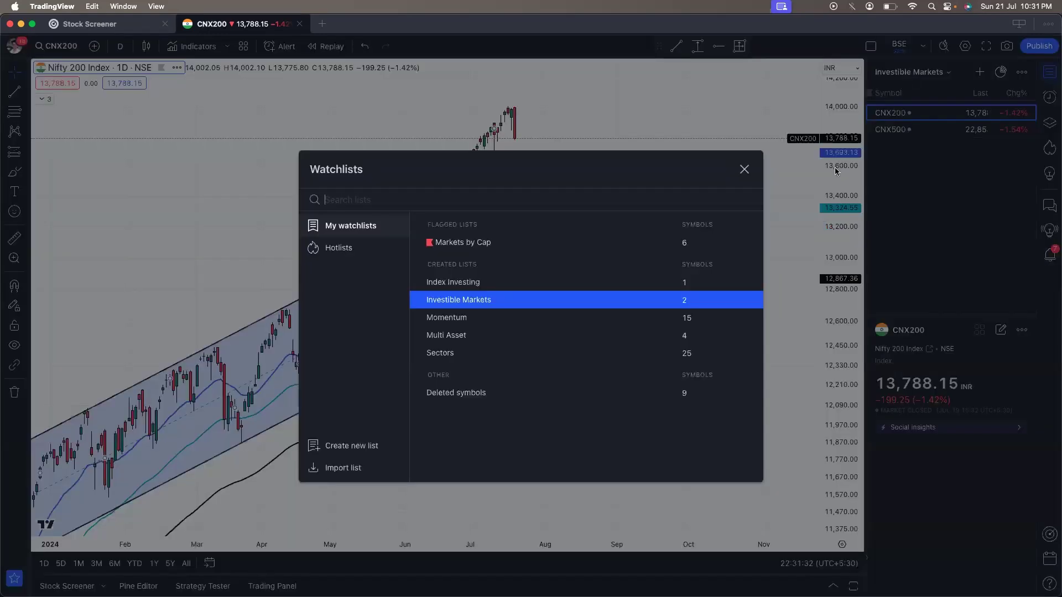
left_click(559, 353)
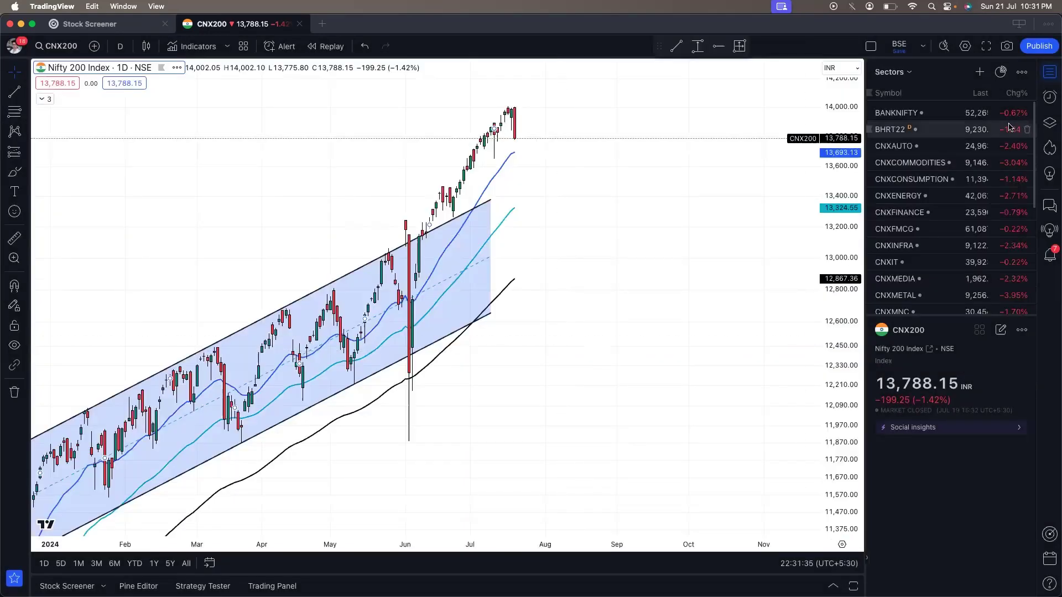
left_click(1016, 93)
scroll(942, 161, "down", 5)
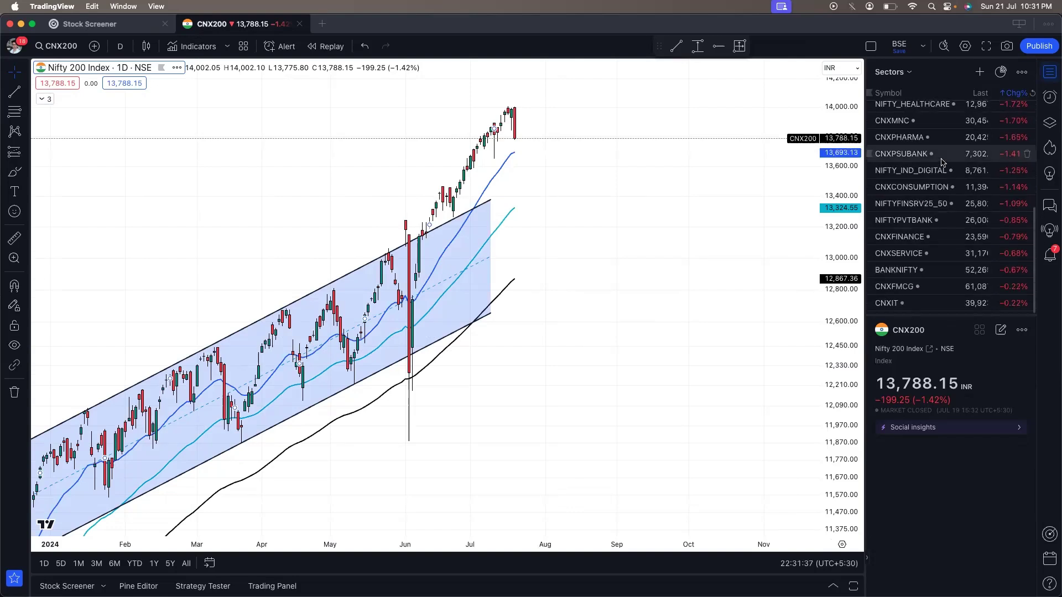
scroll(941, 160, "up", 5)
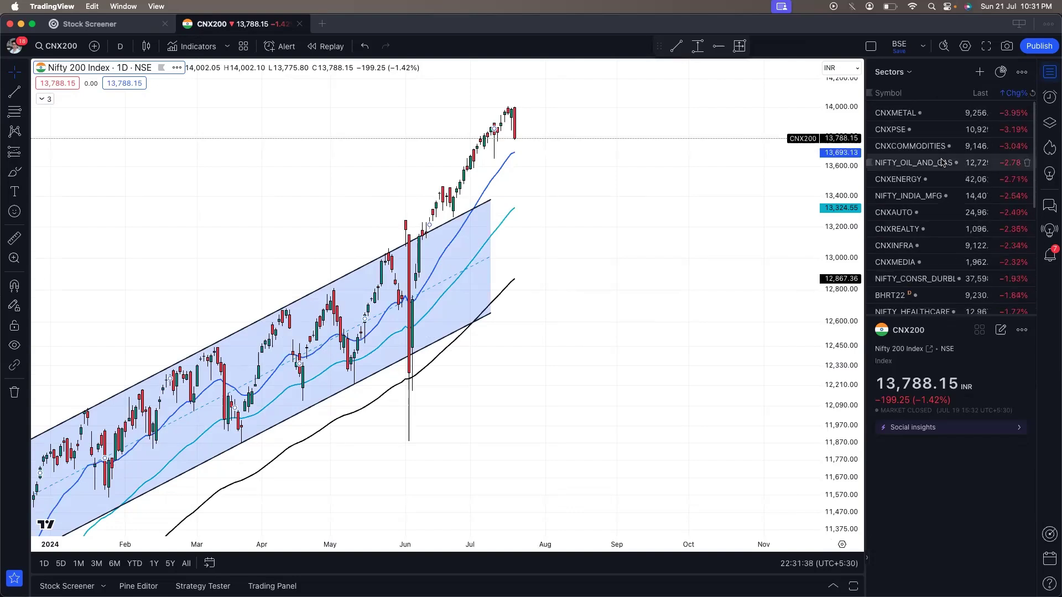
- Chart CNXMETAL, CNXPSE, CNXCOMMODITIES, NIFTY_OIL_AND_GAS and NIFTY_INDIA_MFG, then exit full screen
left_click(946, 119)
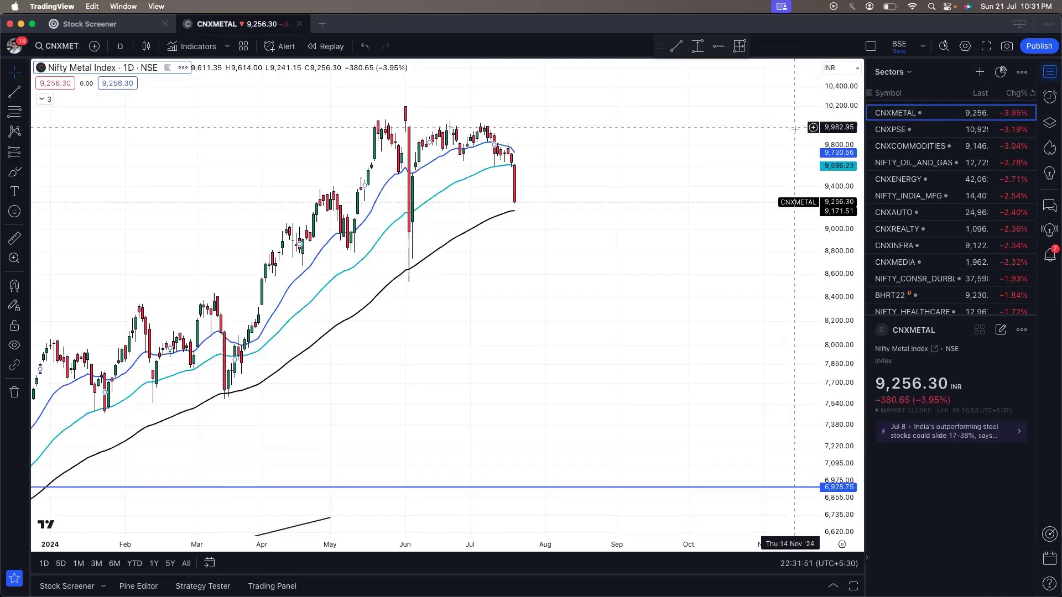
left_click(927, 130)
left_click(929, 147)
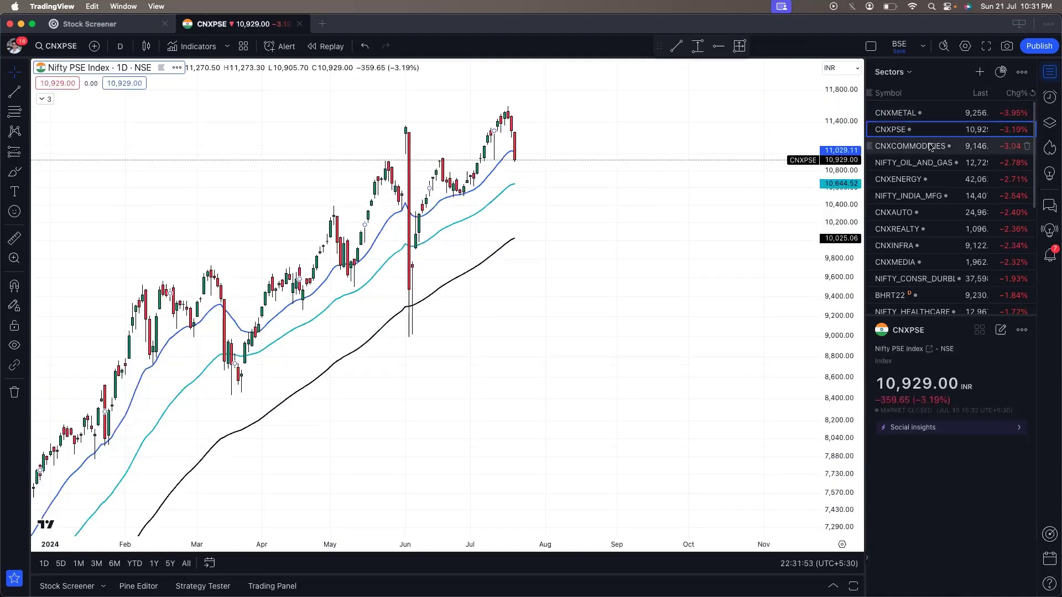
left_click(926, 163)
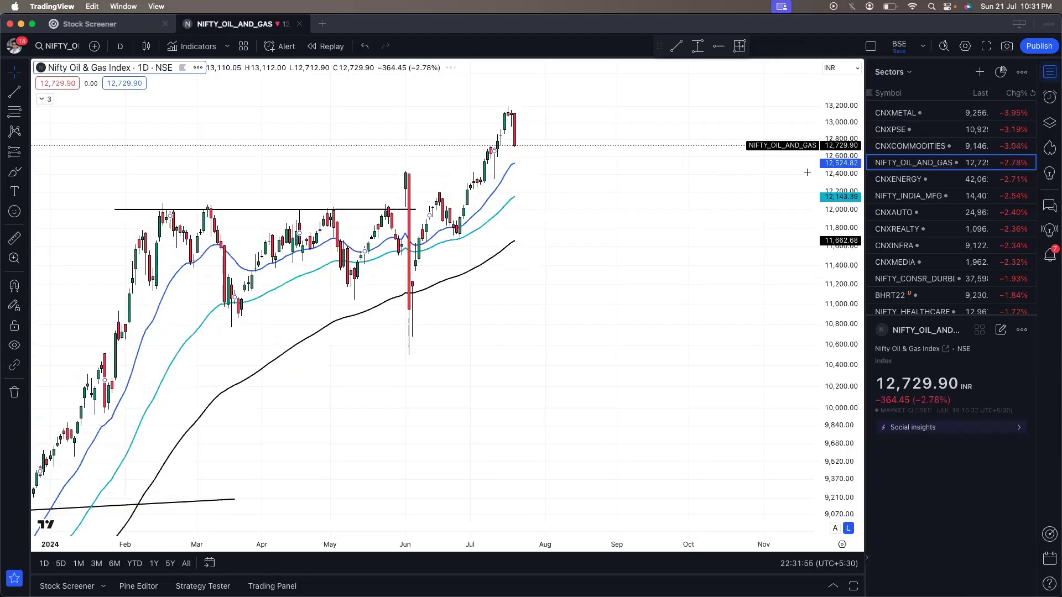
left_click(915, 189)
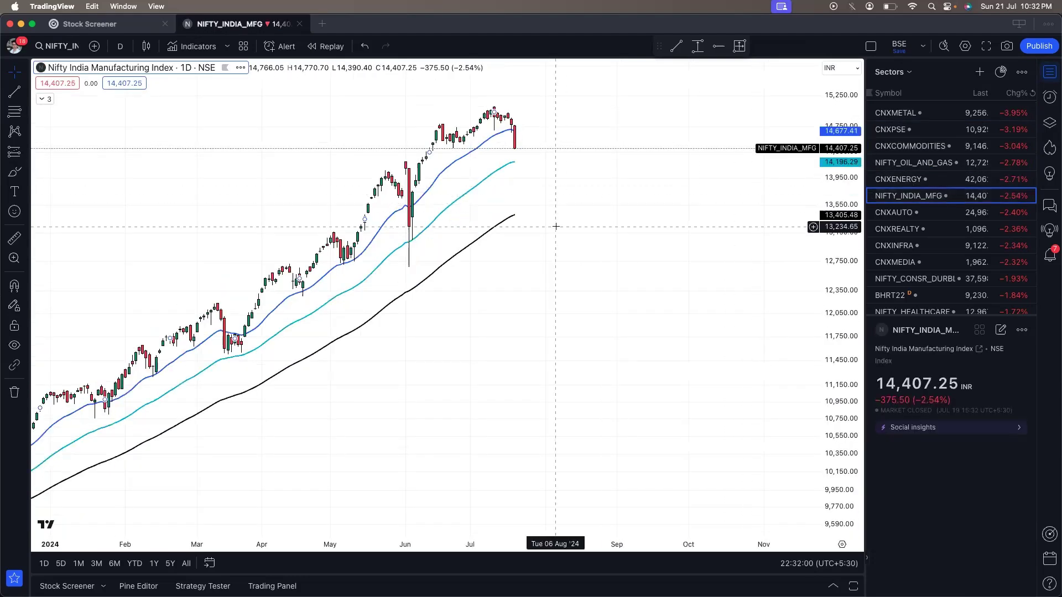
key("ctrl+super+f")
- Switch to the Colab RRG.ipynb notebook and scroll through the ^NSEI benchmark code and its plot
key("ctrl+Up")
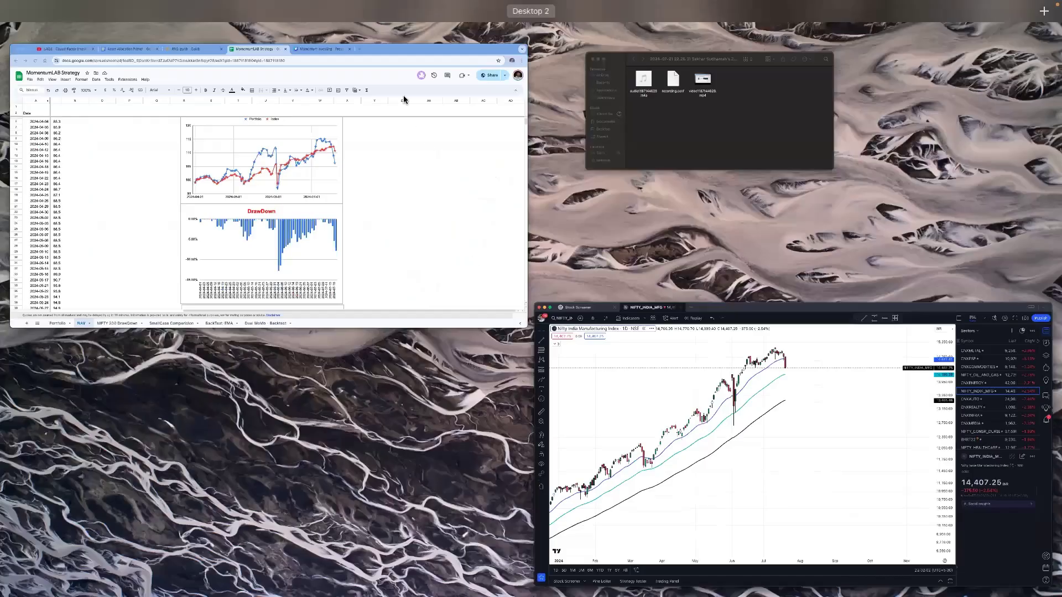
left_click(397, 30)
scroll(437, 198, "up", 20)
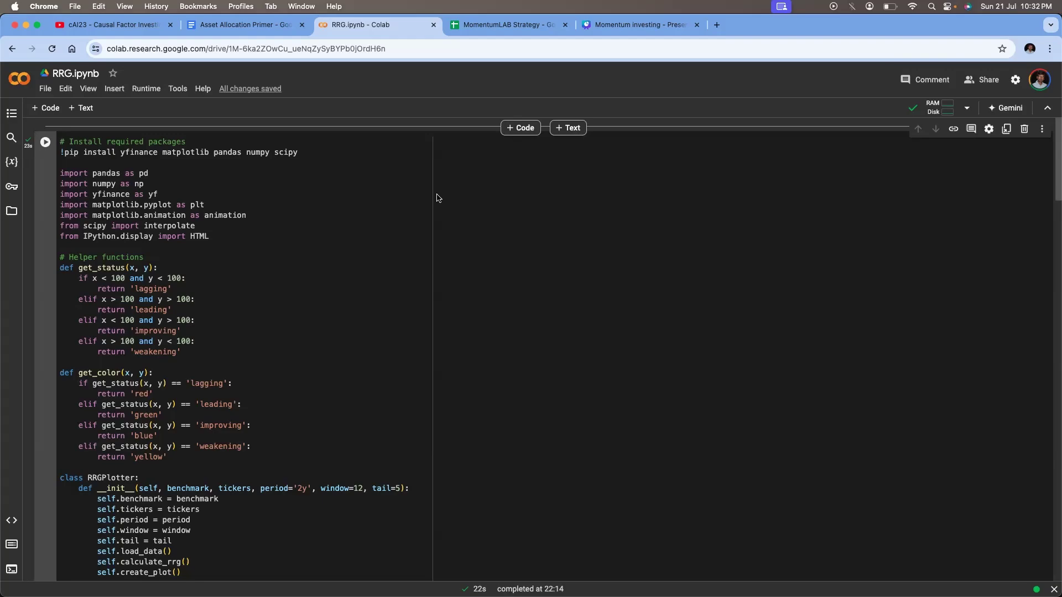
scroll(425, 287, "down", 10)
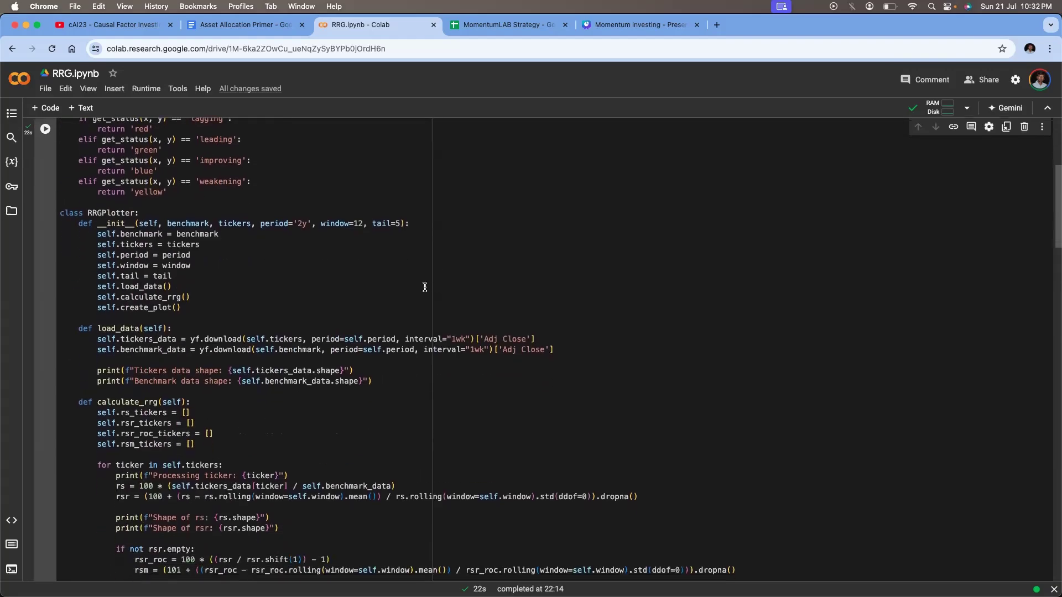
scroll(424, 287, "down", 20)
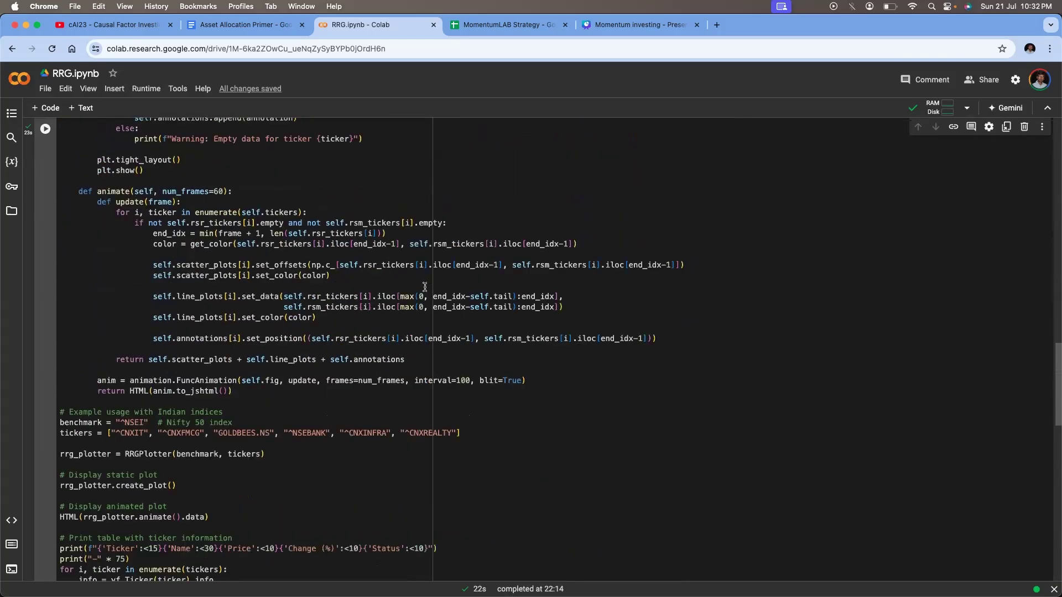
scroll(425, 287, "down", 20)
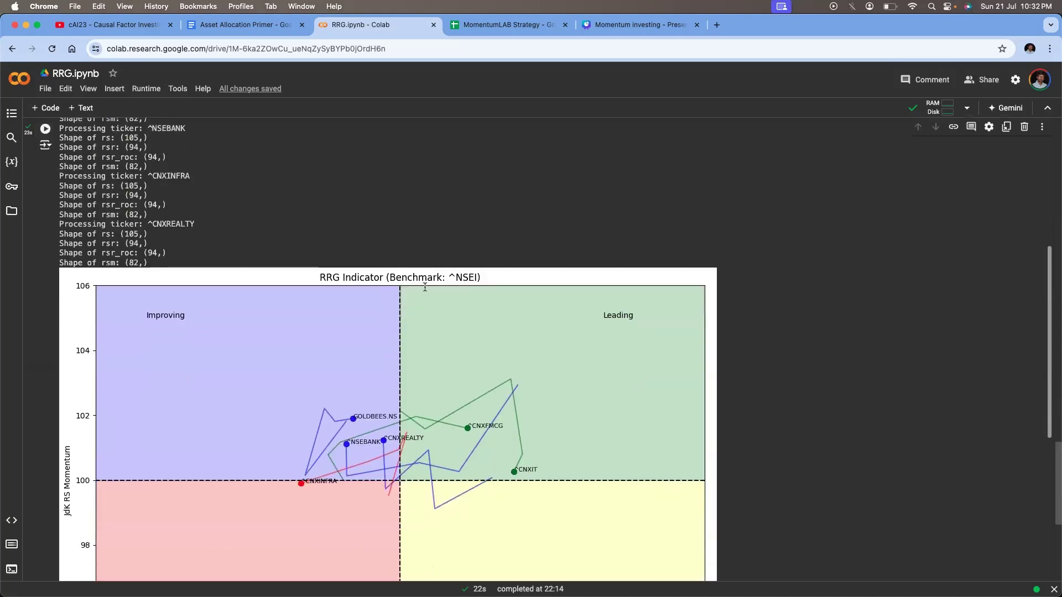
scroll(424, 287, "up", 10)
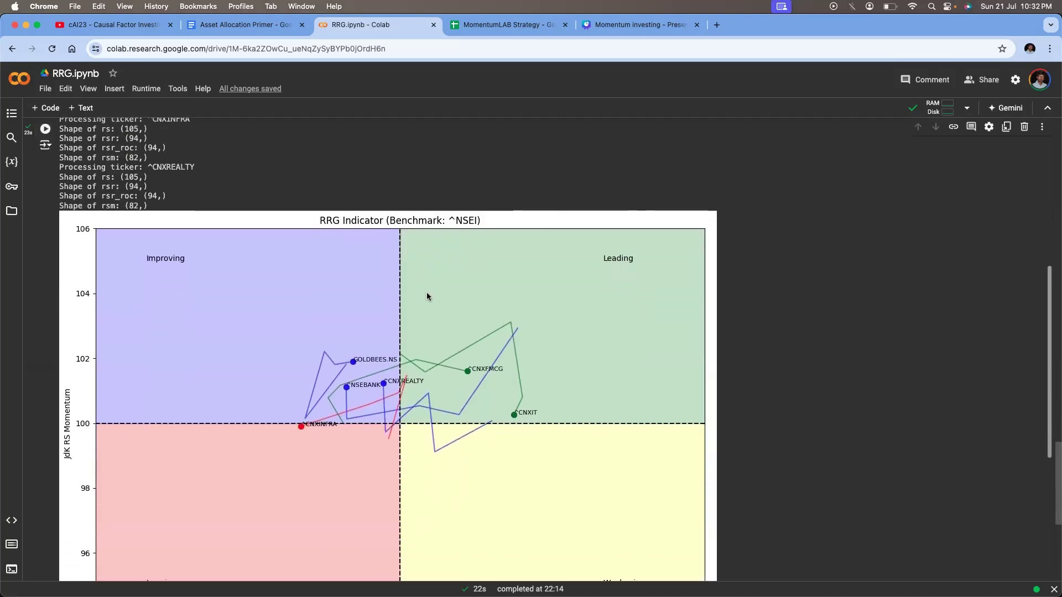
scroll(425, 313, "up", 20)
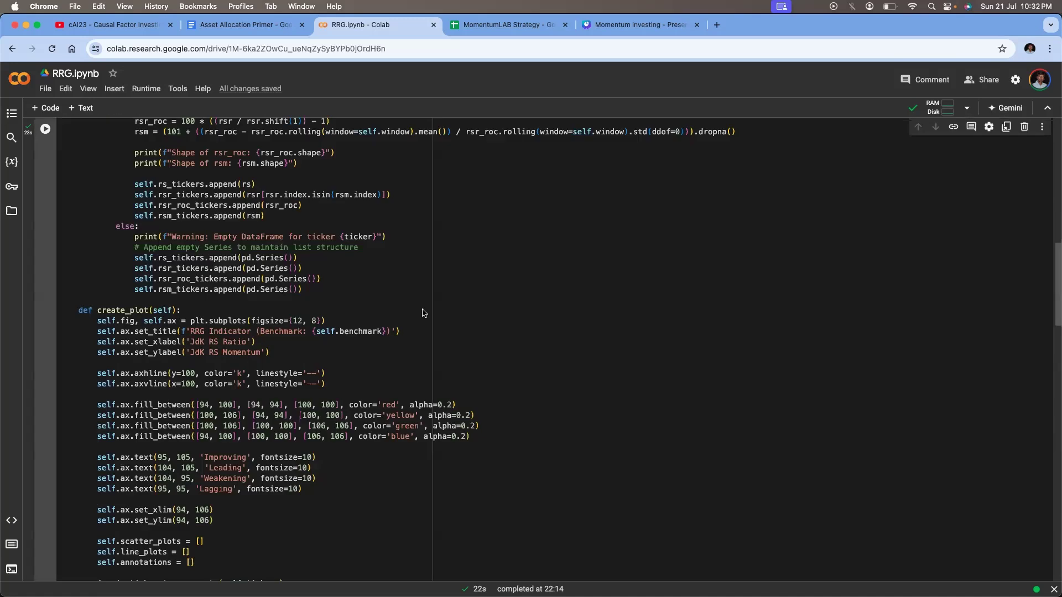
scroll(424, 313, "down", 20)
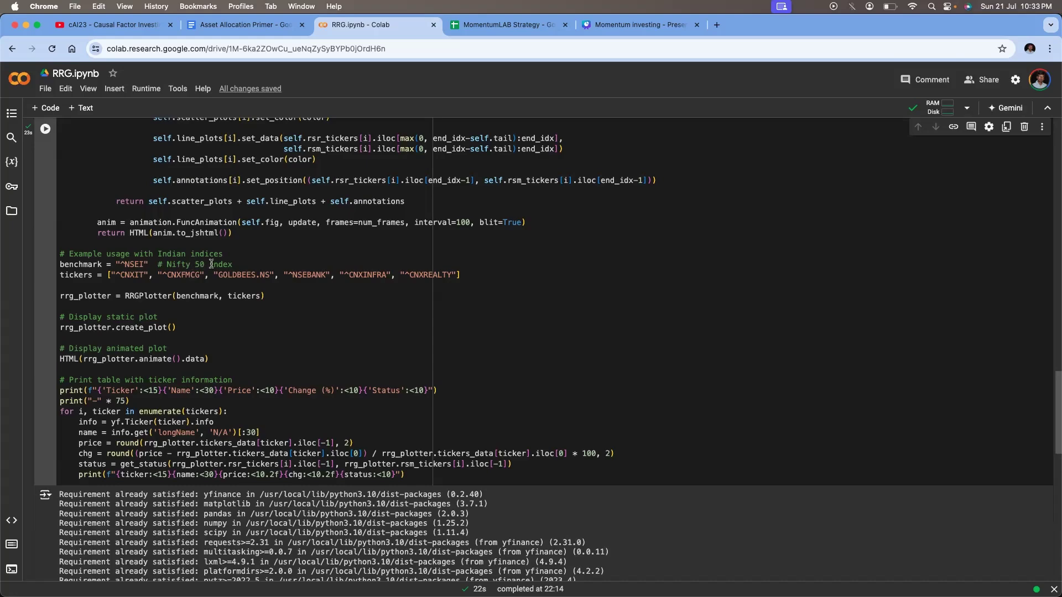
- Scroll past the pip and log output to the RRG Indicator chart versus ^NSEI
scroll(211, 264, "down", 6)
scroll(211, 264, "down", 10)
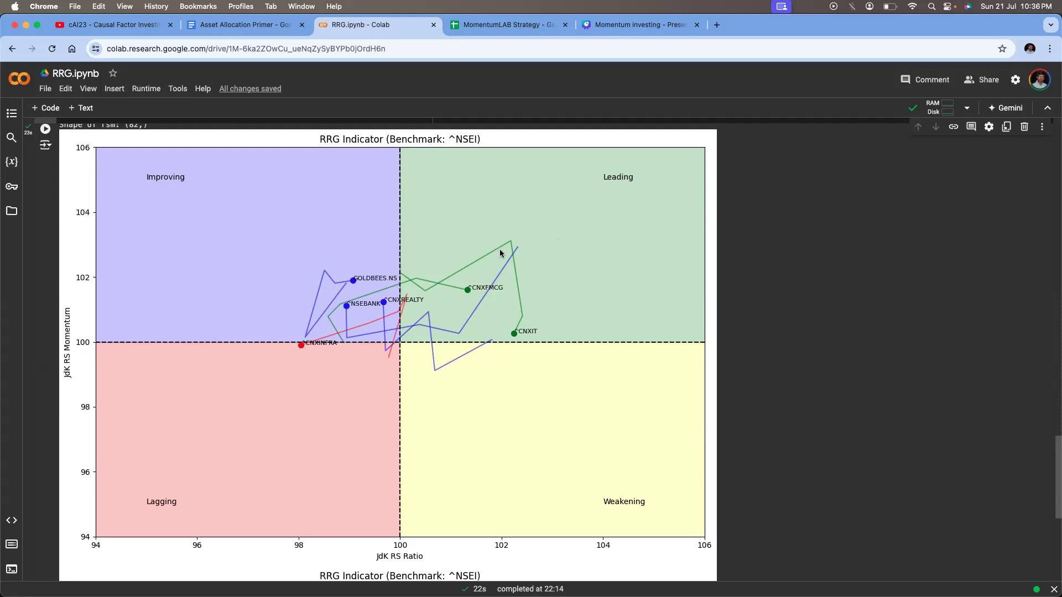
- Bring TradingView forward and chart CNXFMCG from the Sectors watchlist on 1-week candles
key("ctrl+Up")
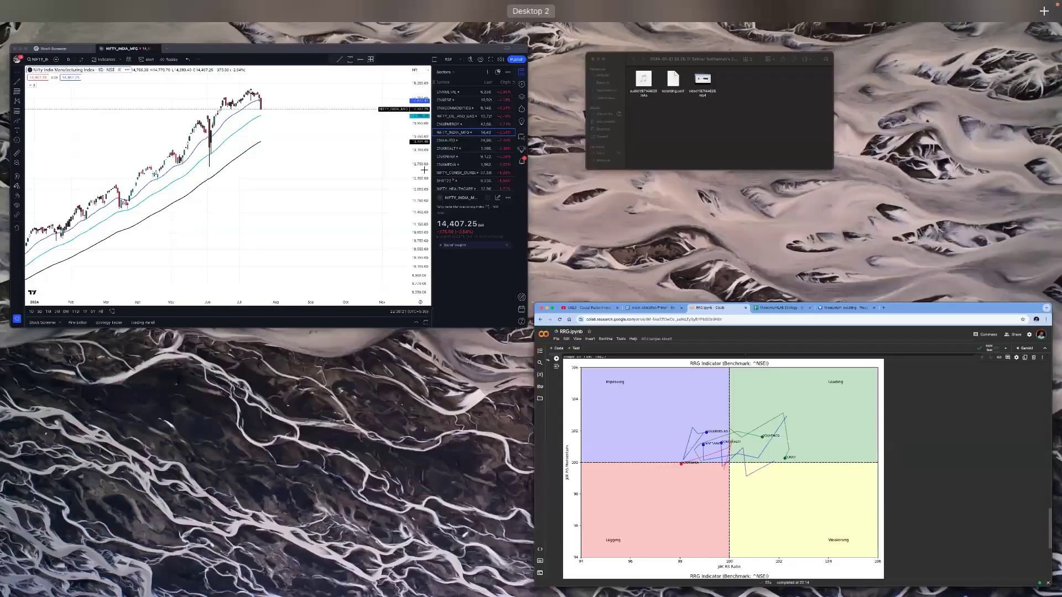
left_click(929, 216)
scroll(925, 261, "down", 5)
scroll(925, 261, "down", 4)
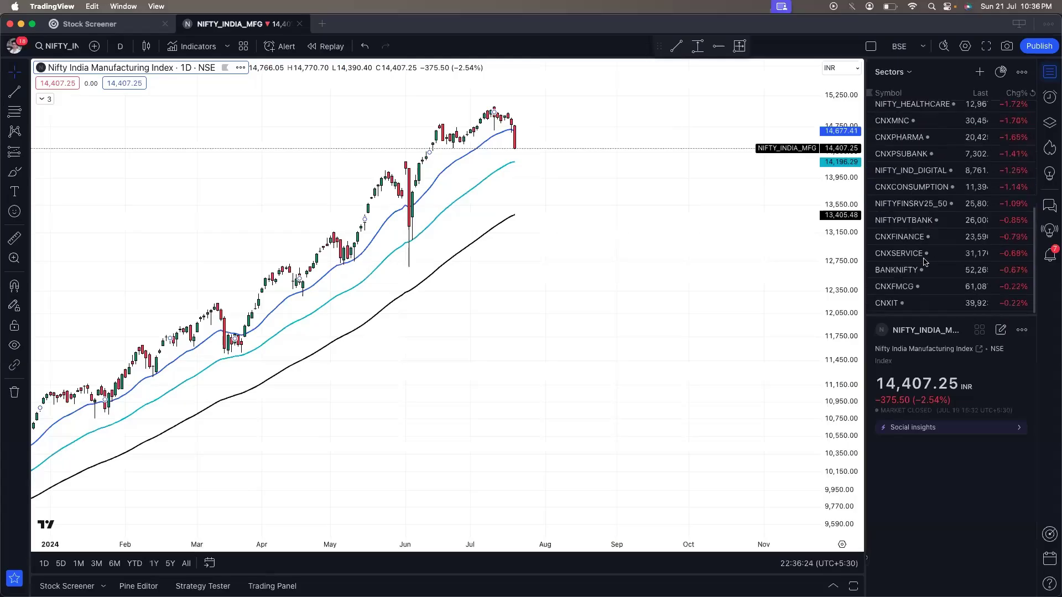
left_click(911, 286)
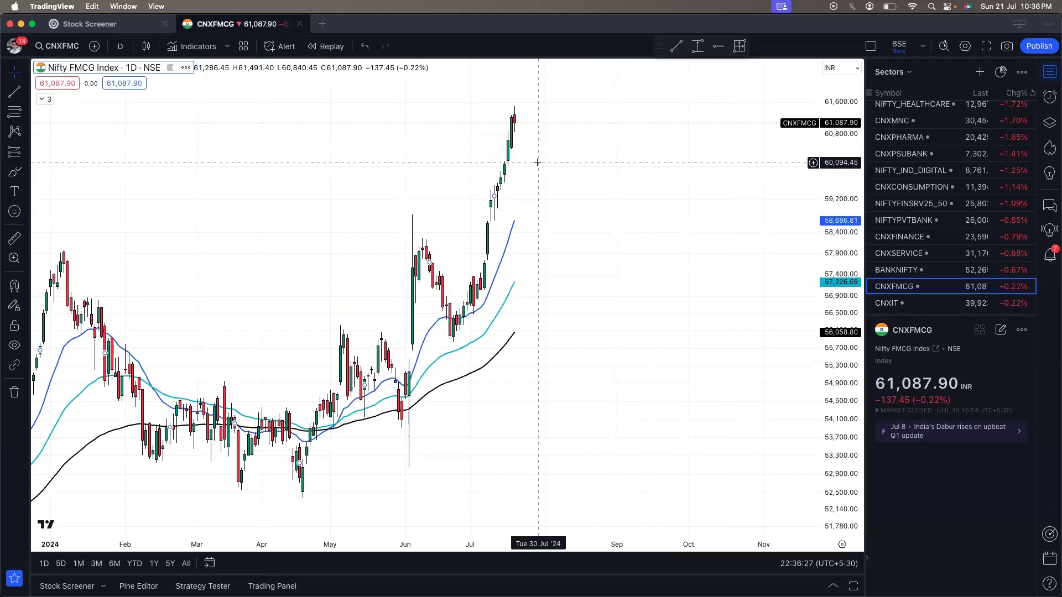
left_click(124, 49)
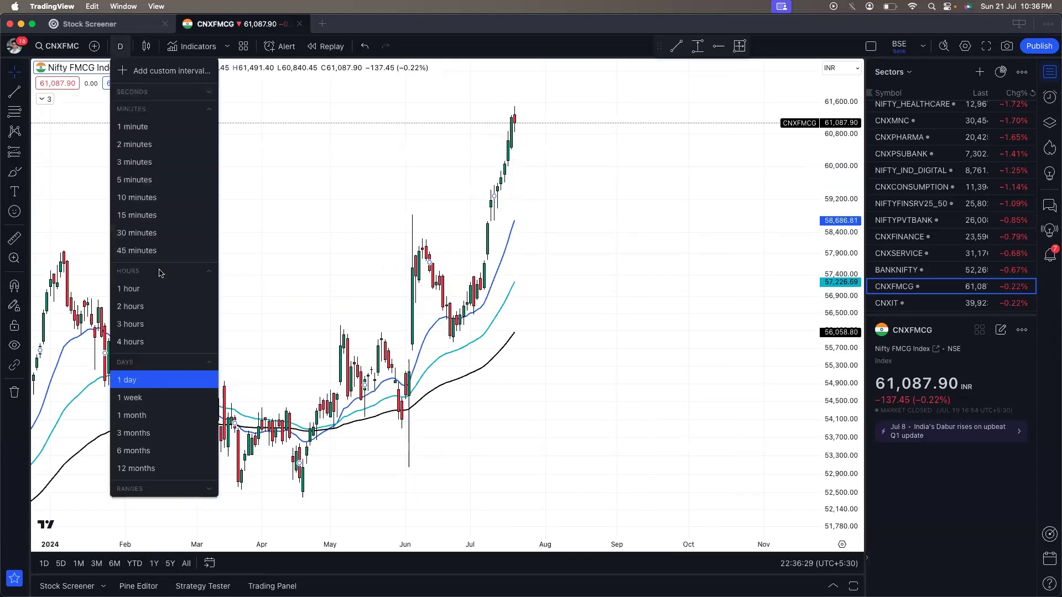
left_click(156, 397)
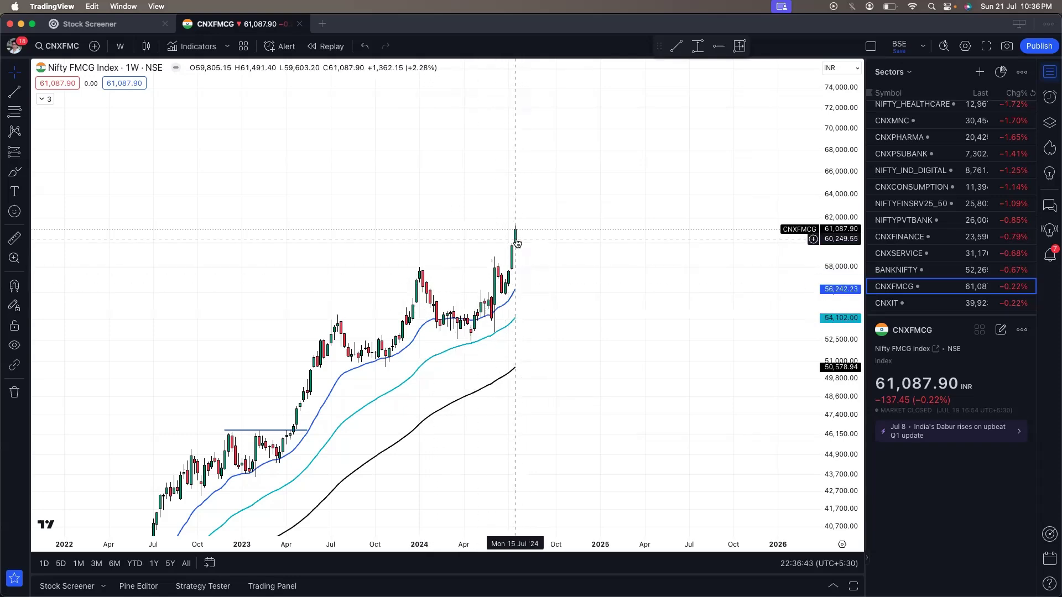
- Enter the ratio symbol CNXFMCG/NIFTY in Symbol Search, dividing by the NIFTY 50 index
left_click(59, 47)
type("/")
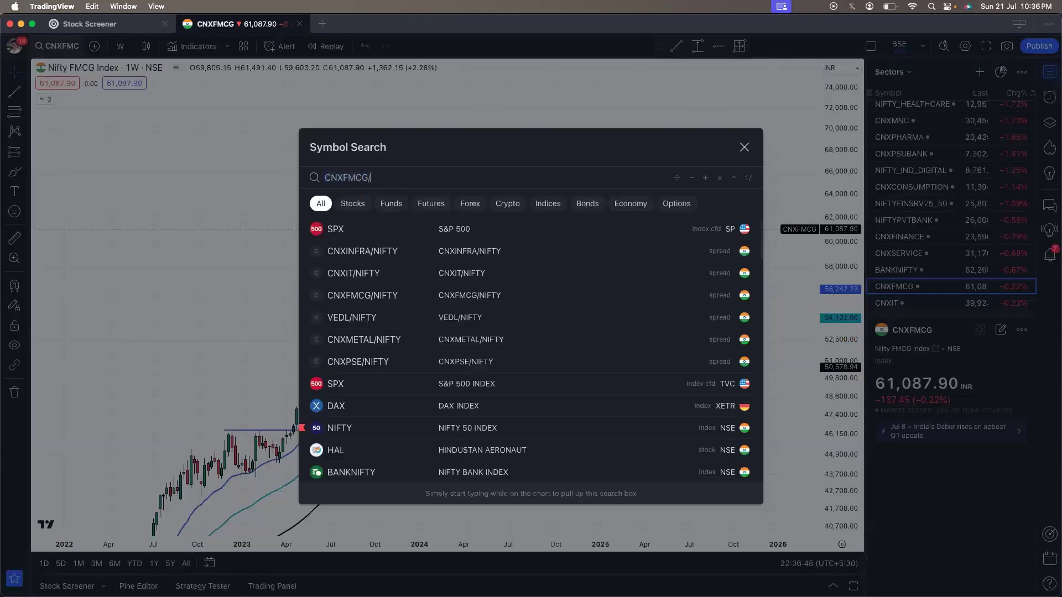
type("IFTY")
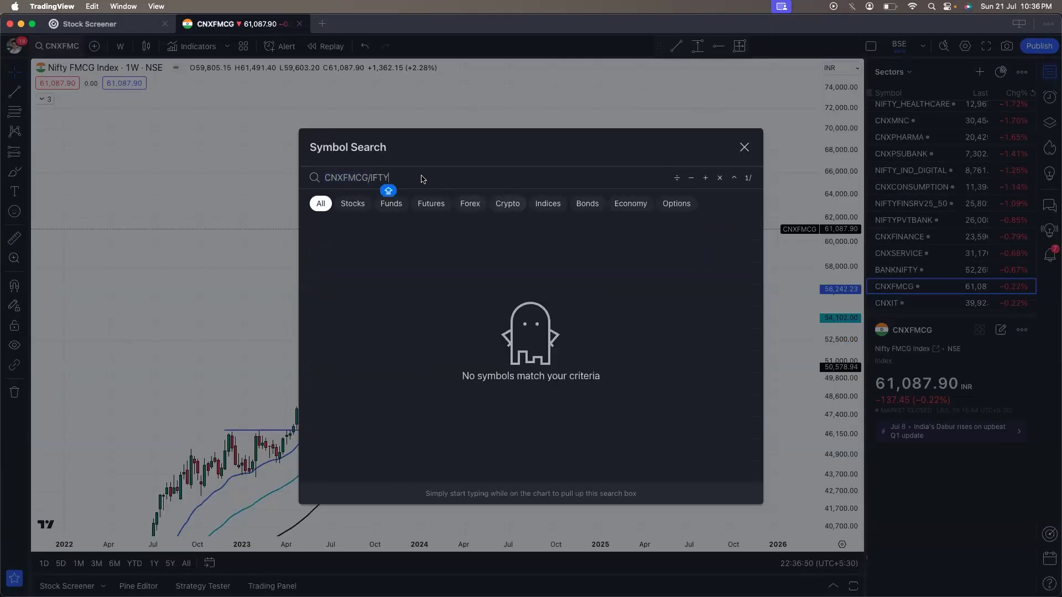
key("Left")
key("Left")
key("Left")
key("Left")
type("N")
left_click(455, 235)
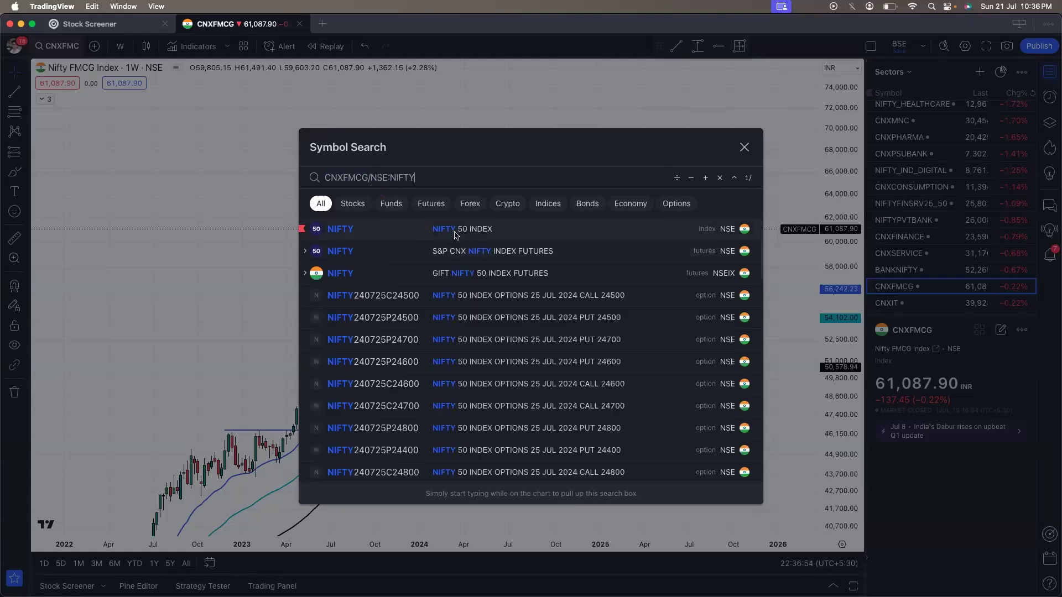
key("Return")
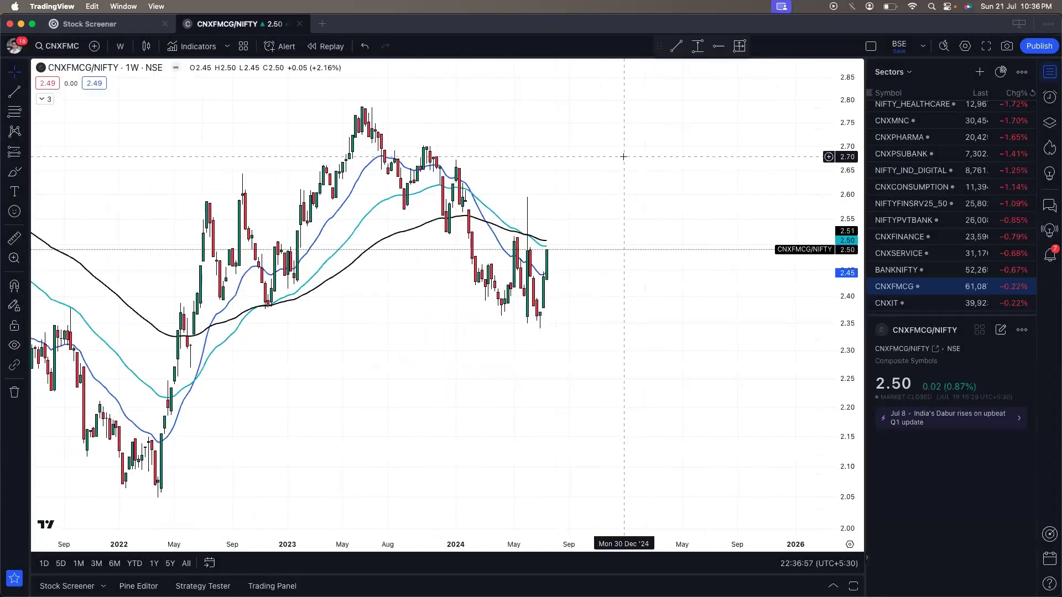
- Zoom out the weekly ratio chart to cover from 2021 onward
scroll(623, 158, "down", 3)
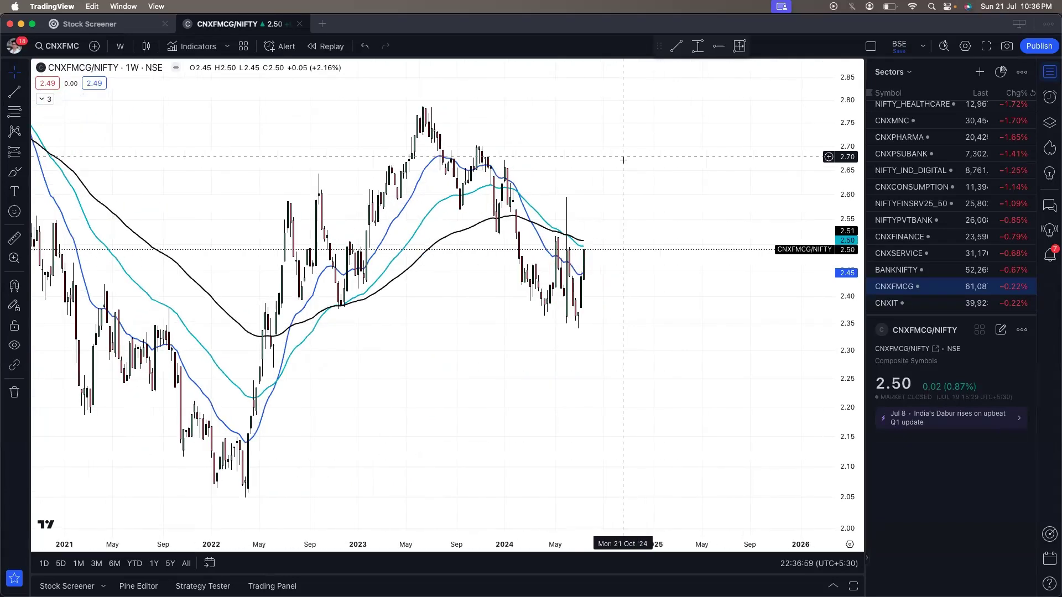
scroll(623, 160, "down", 2)
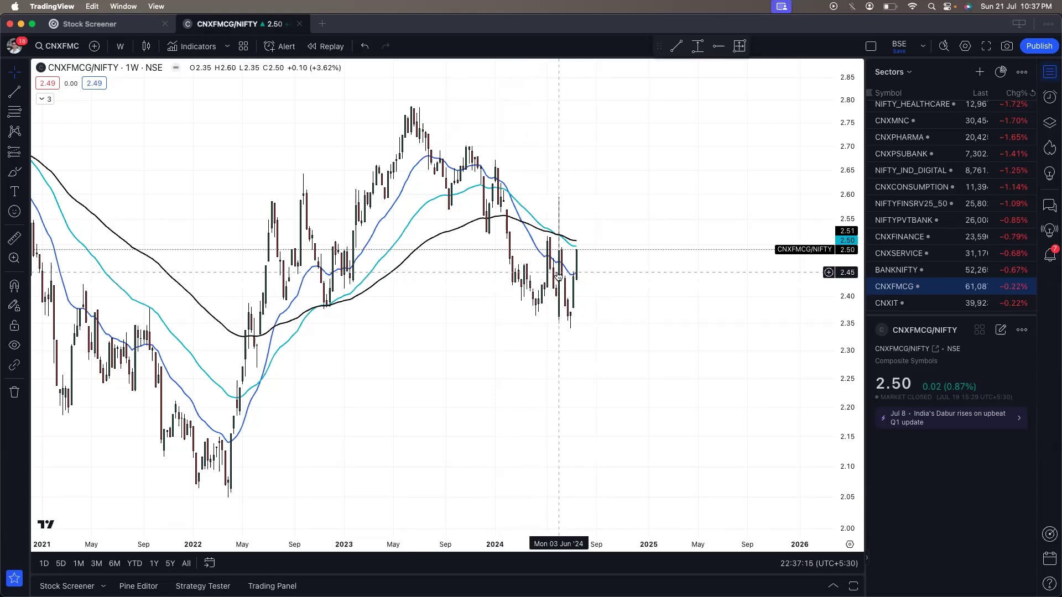
key("ctrl+Up")
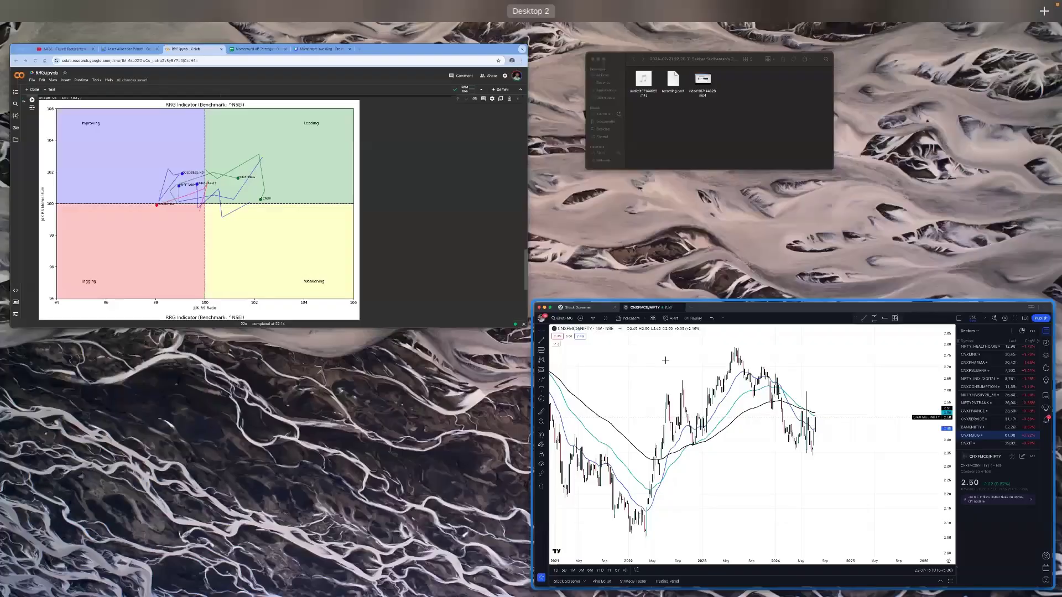
key("ctrl+Up")
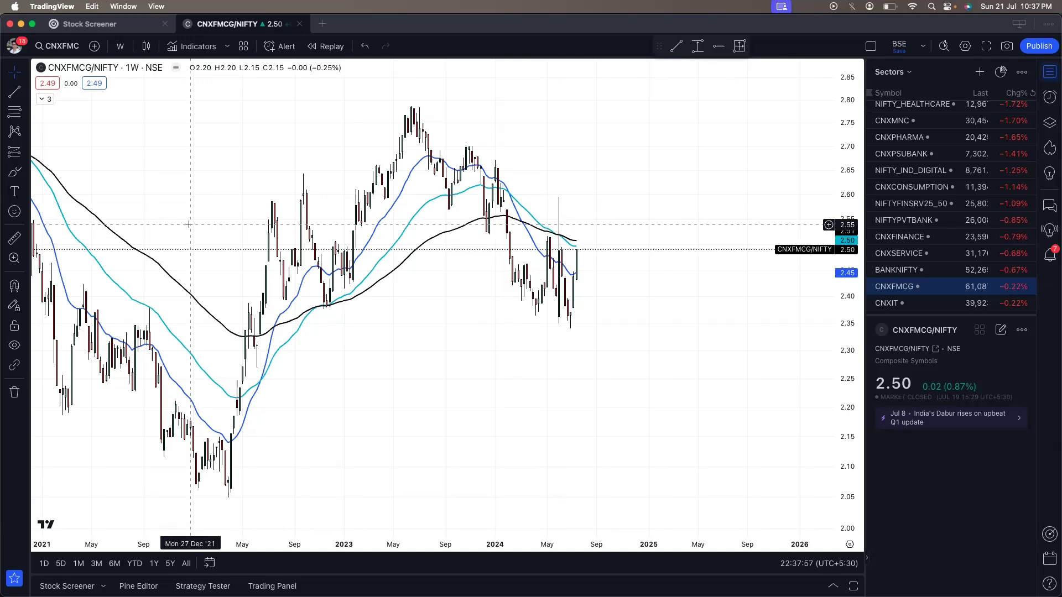
- Return to Colab at the RRGPlotter __init__ defaults, then show all open windows
key("super+Tab")
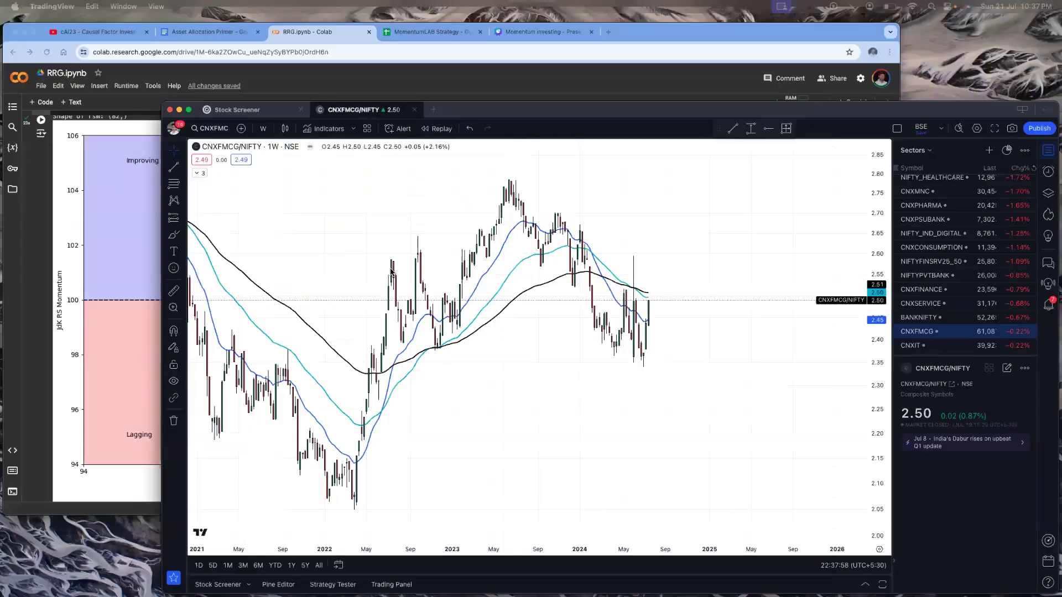
scroll(390, 256, "up", 10)
scroll(390, 256, "up", 15)
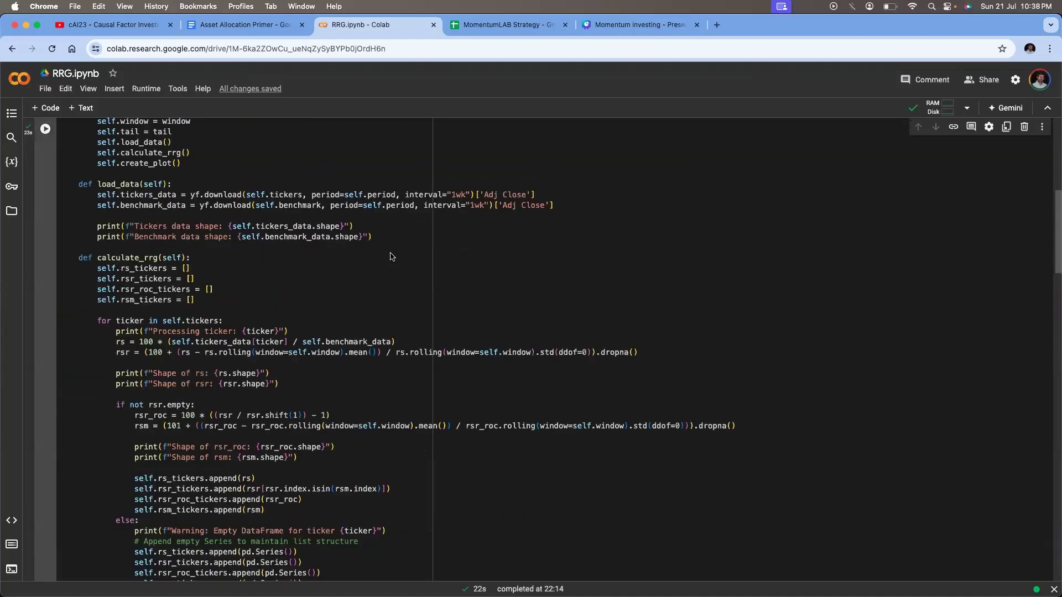
scroll(390, 256, "down", 5)
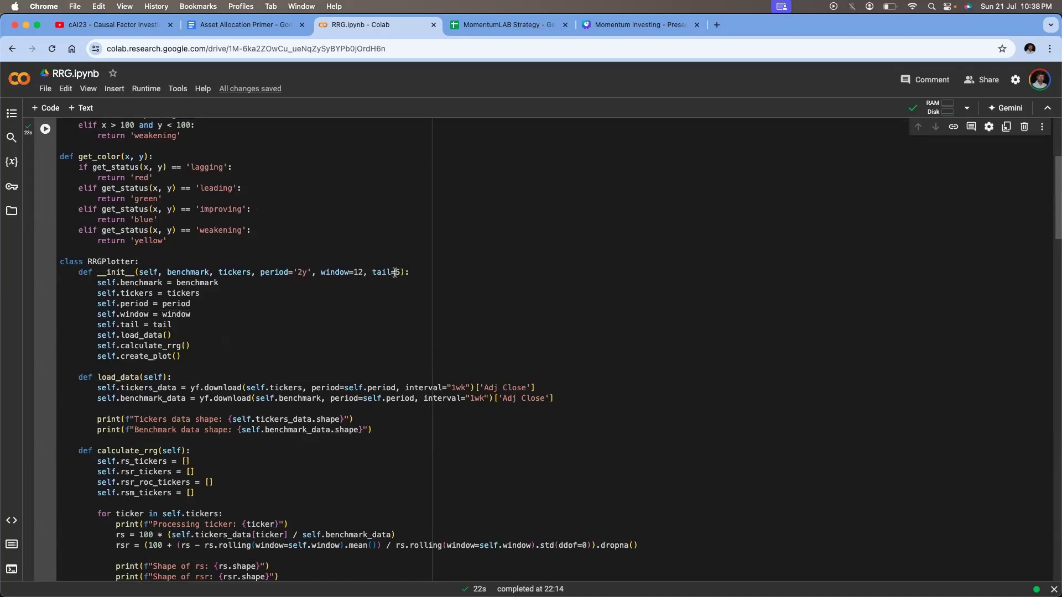
key("ctrl+alt+BackSpace")
key("ctrl+Up")
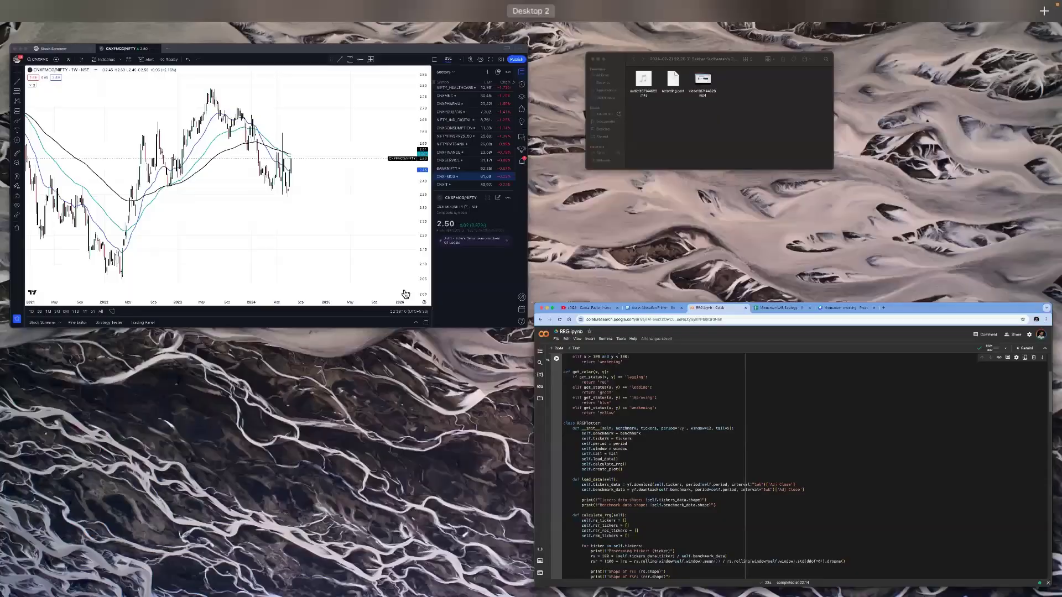
- Replace the CNXFMCG/NIFTY ratio with the plain weekly CNXFMCG chart, then return to RRG.ipynb
left_click(485, 293)
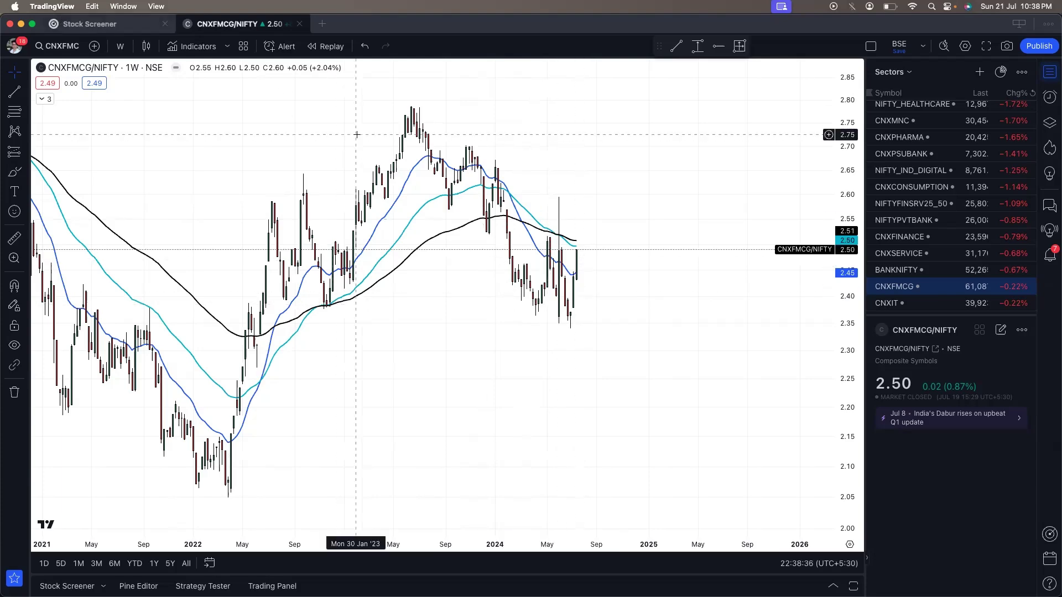
key("Return")
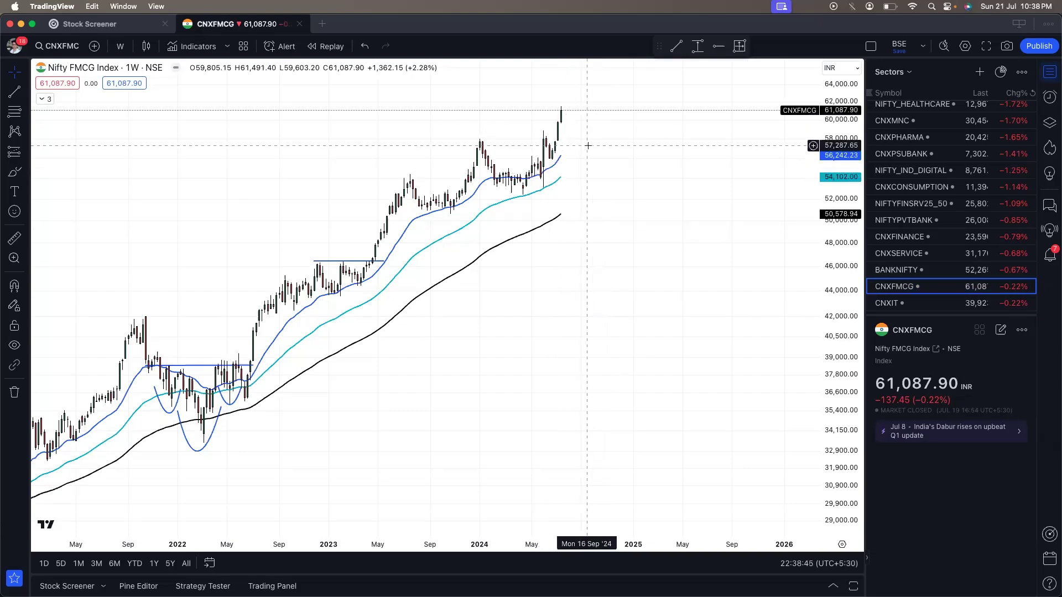
key("super+Tab")
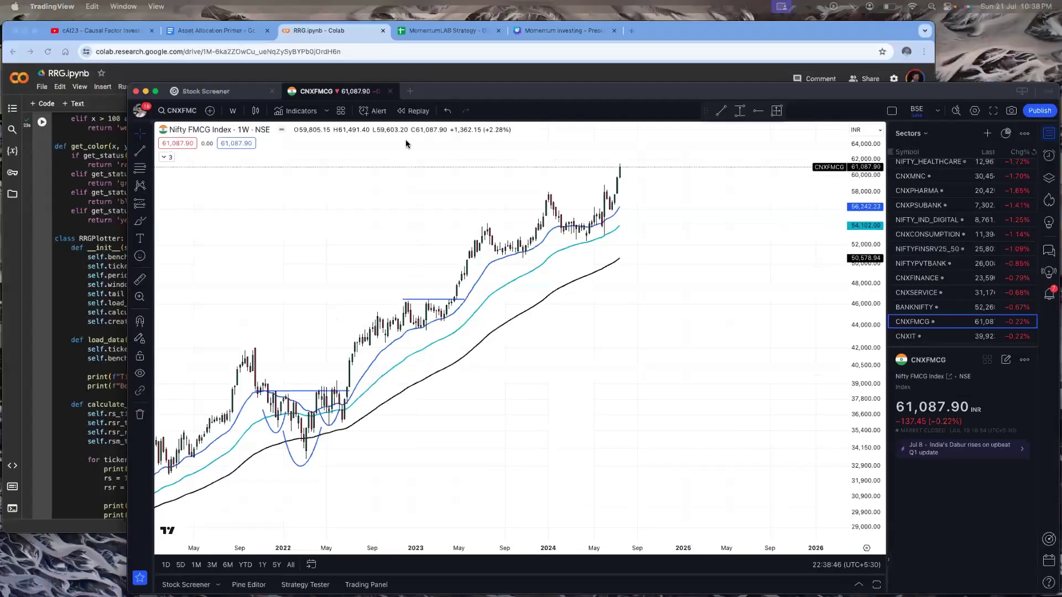
scroll(427, 191, "down", 10)
- Scroll down past the RRG chart, then switch to TradingView's weekly CNXFMCG chart
scroll(427, 191, "down", 10)
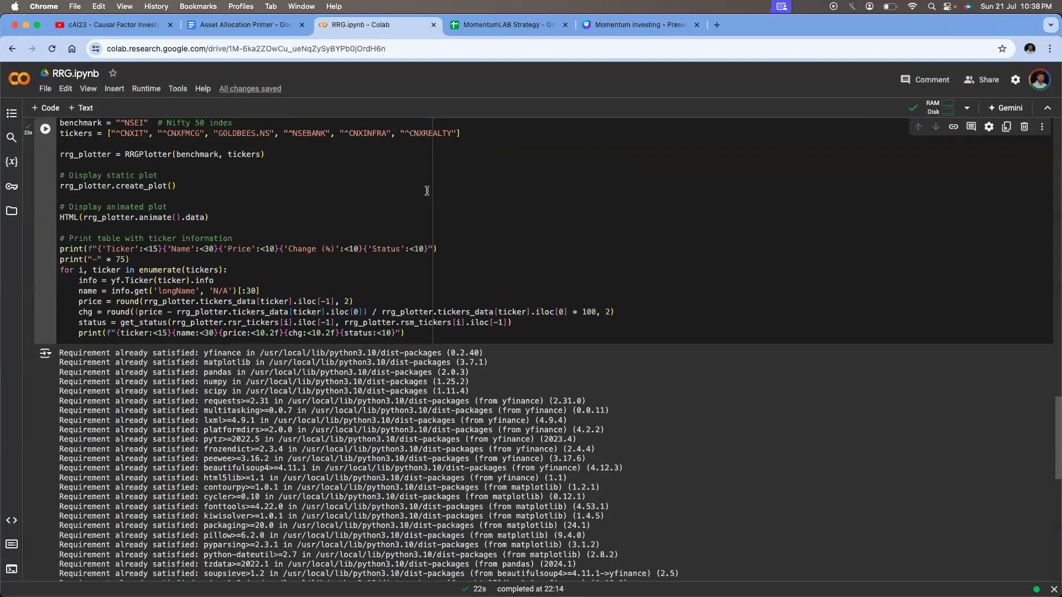
scroll(427, 191, "down", 15)
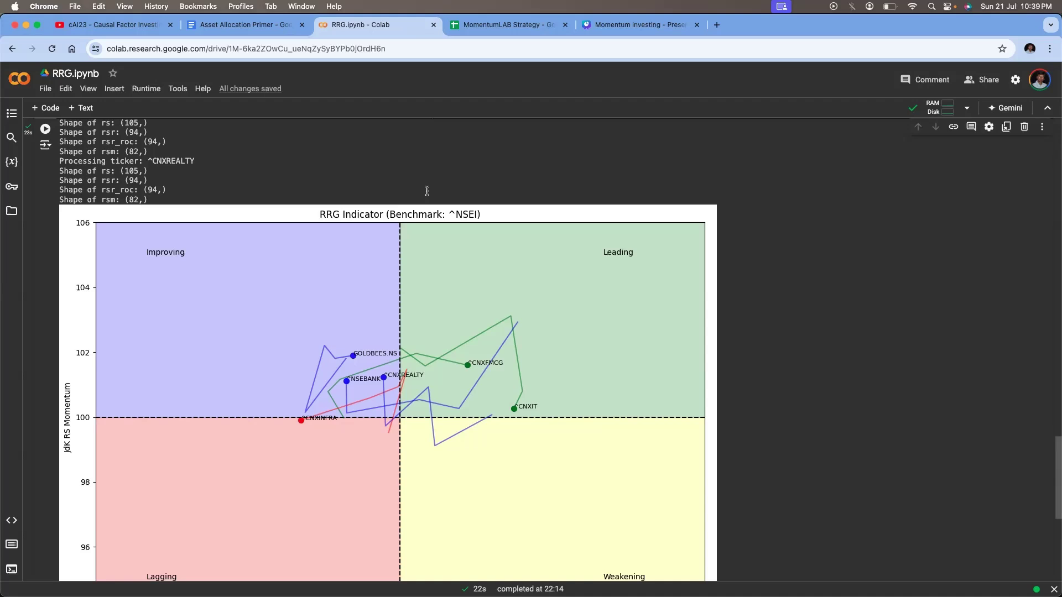
scroll(437, 283, "down", 1)
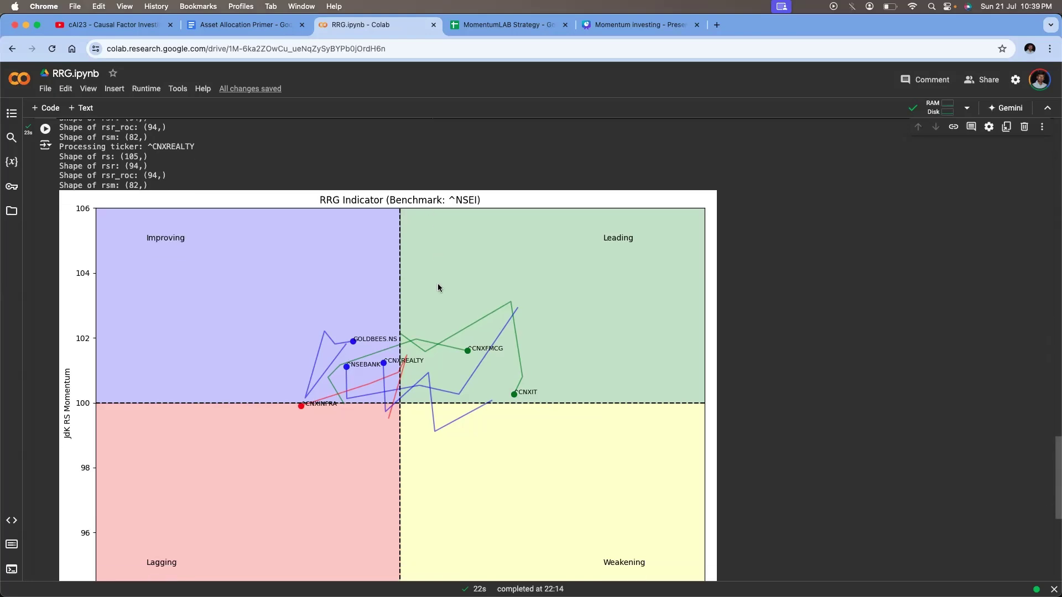
key("ctrl+super+f")
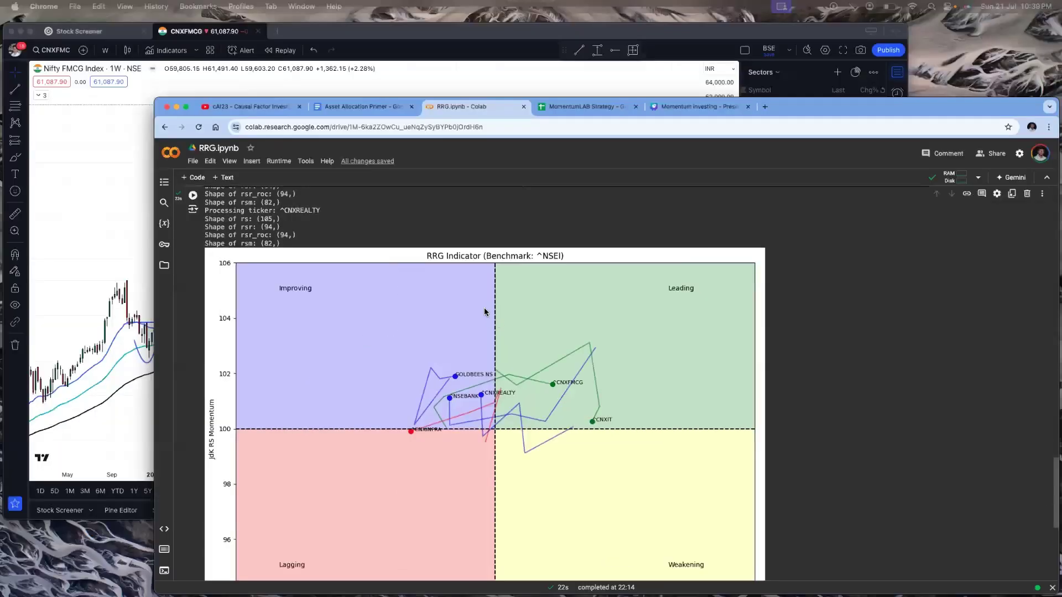
key("super+Tab")
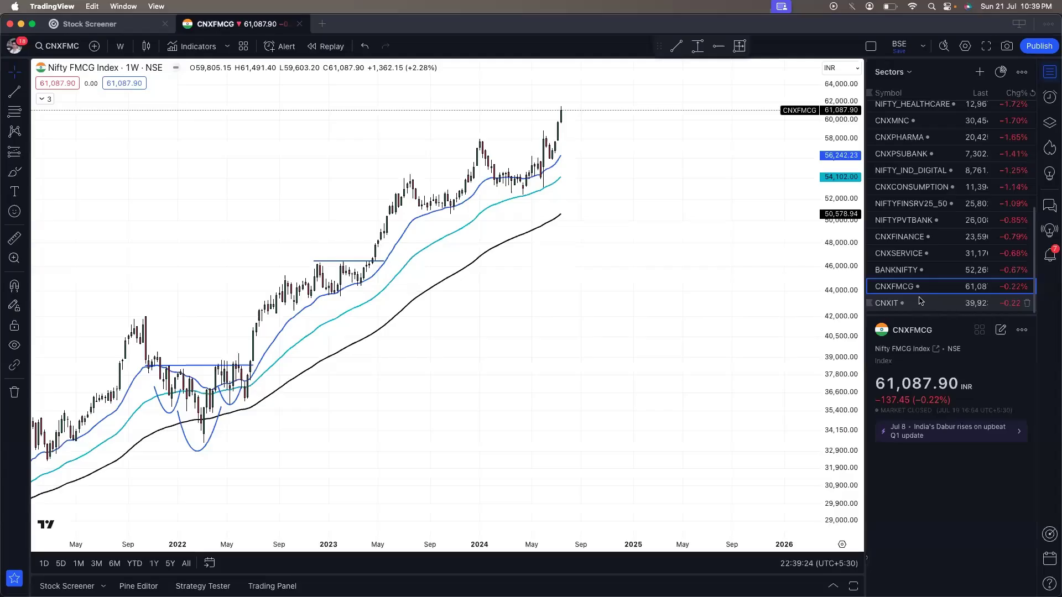
key("Down")
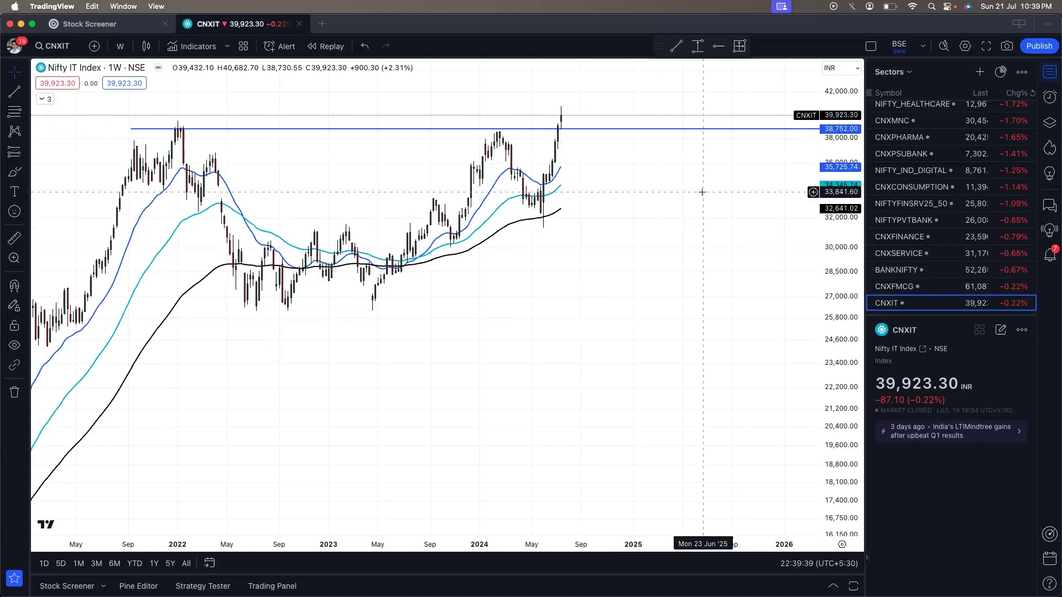
key("ctrl+alt+BackSpace")
key("super+Tab")
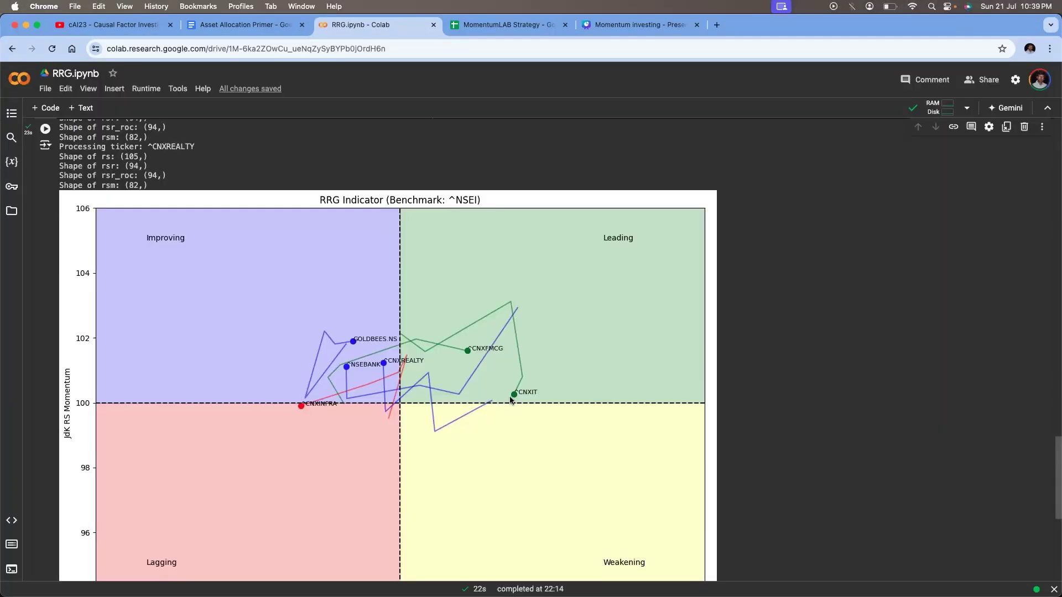
key("ctrl+alt+BackSpace")
key("super+Tab")
key("ctrl+alt+Return")
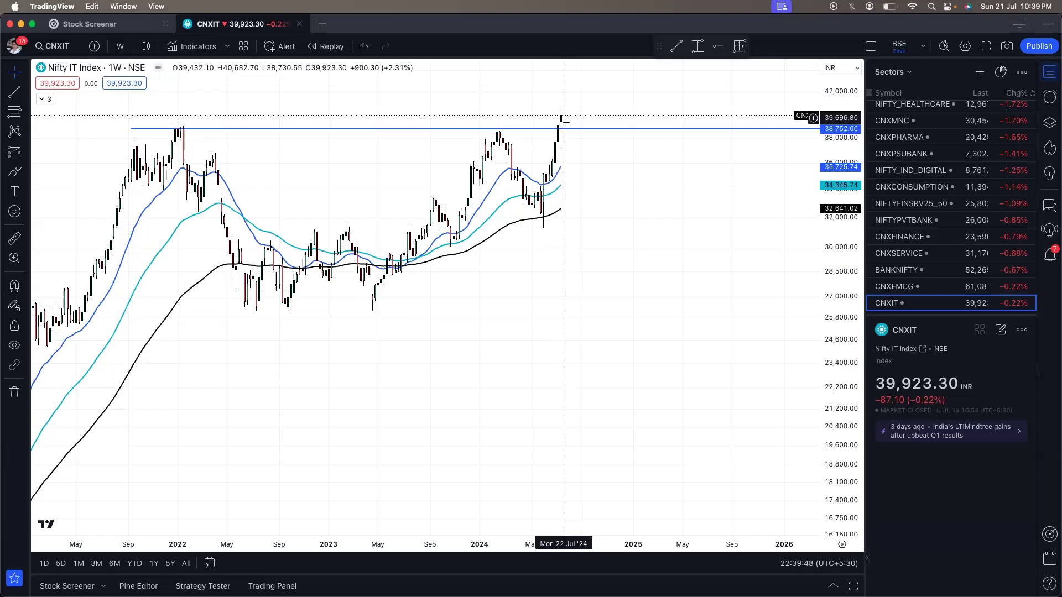
key("ctrl+Up")
left_click(439, 218)
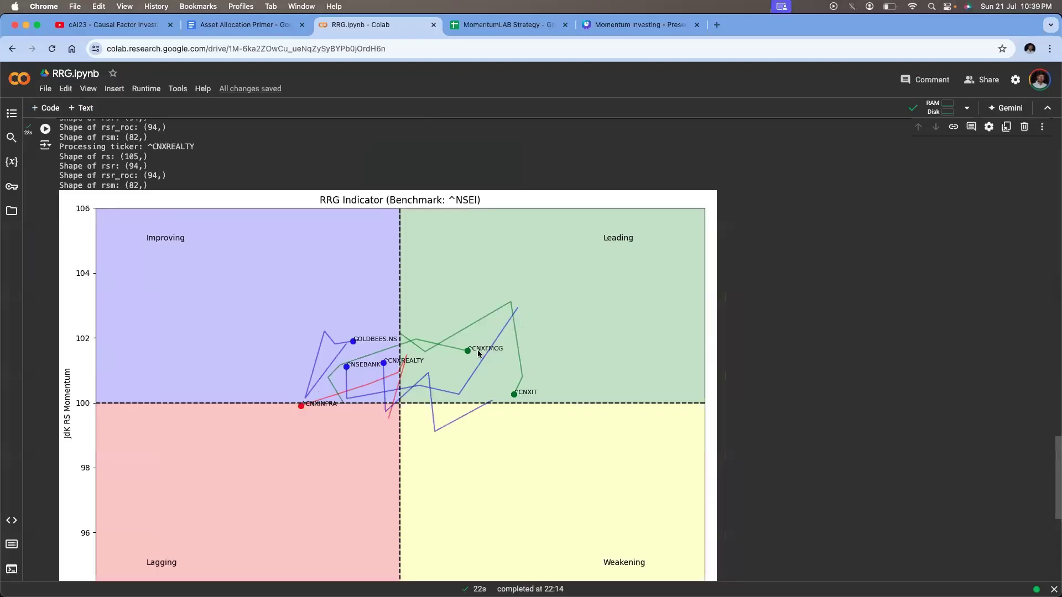
key("ctrl+Up")
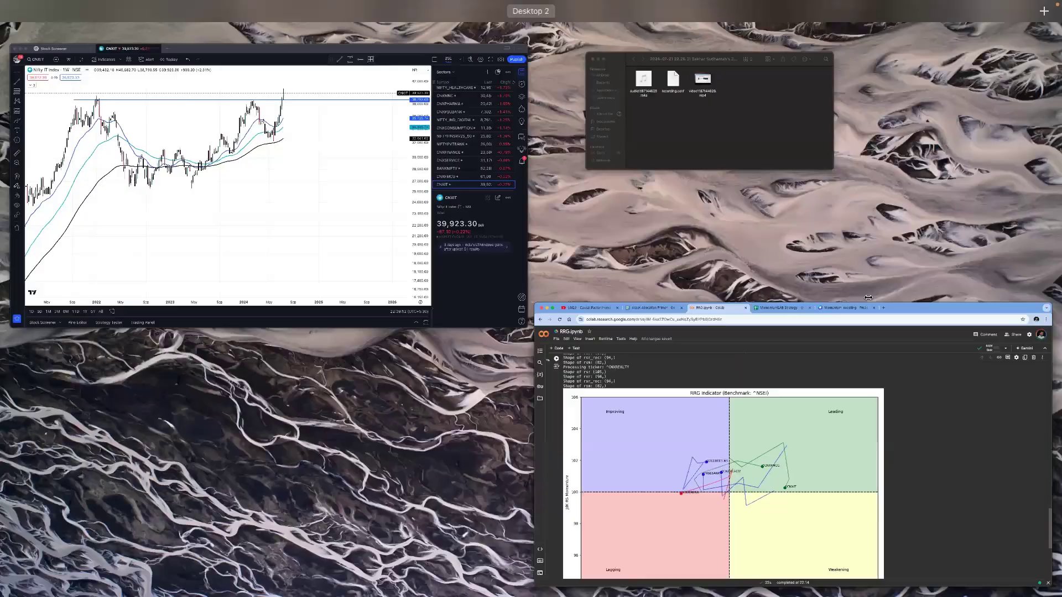
left_click(899, 289)
key("Up")
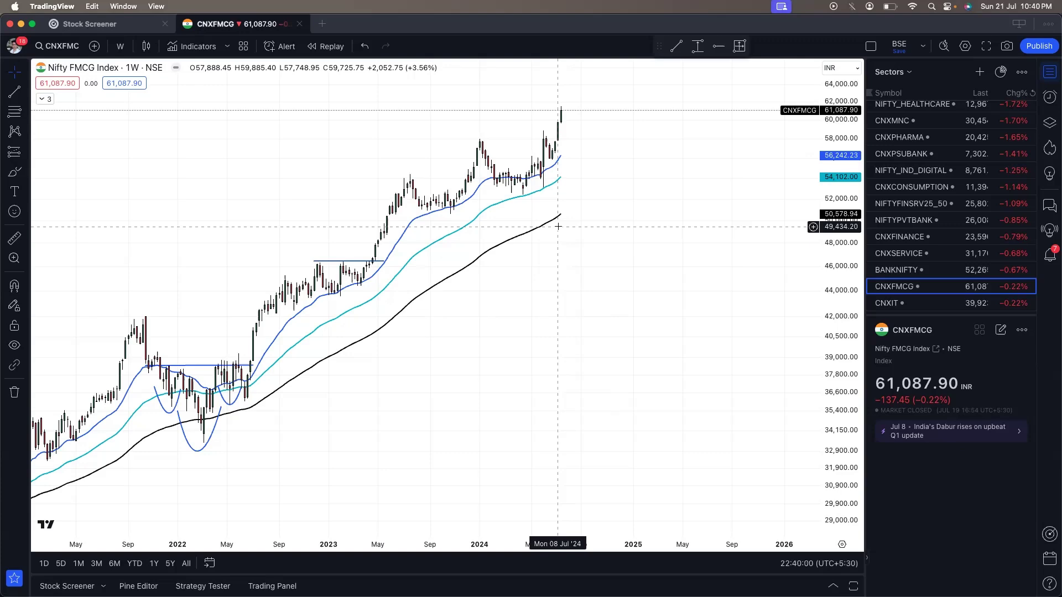
- Bring the Chrome RRG.ipynb window with the ^NSEI RRG chart back to the front
key("ctrl+Up")
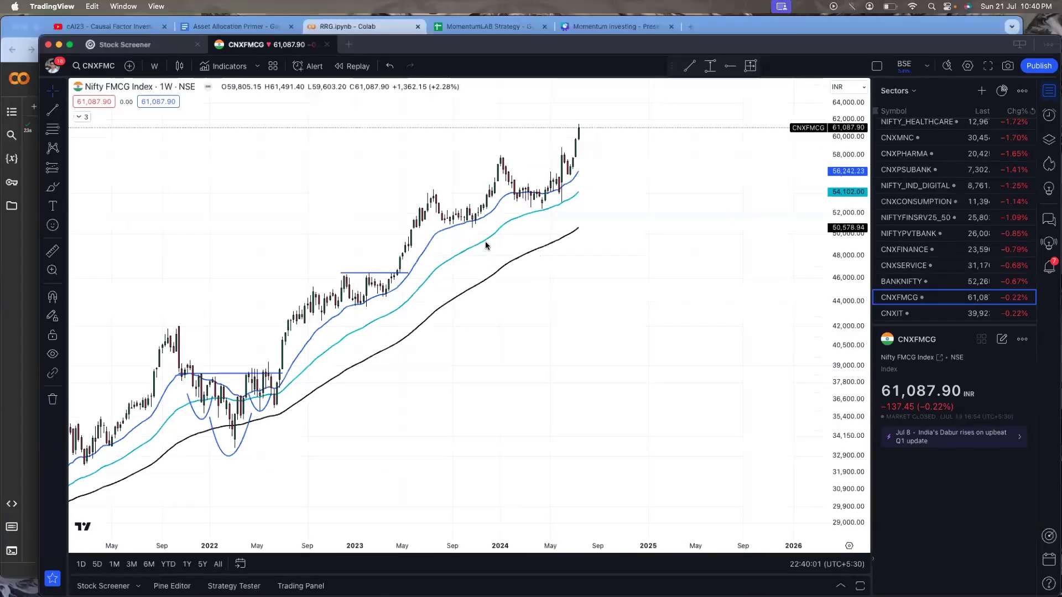
left_click(485, 241)
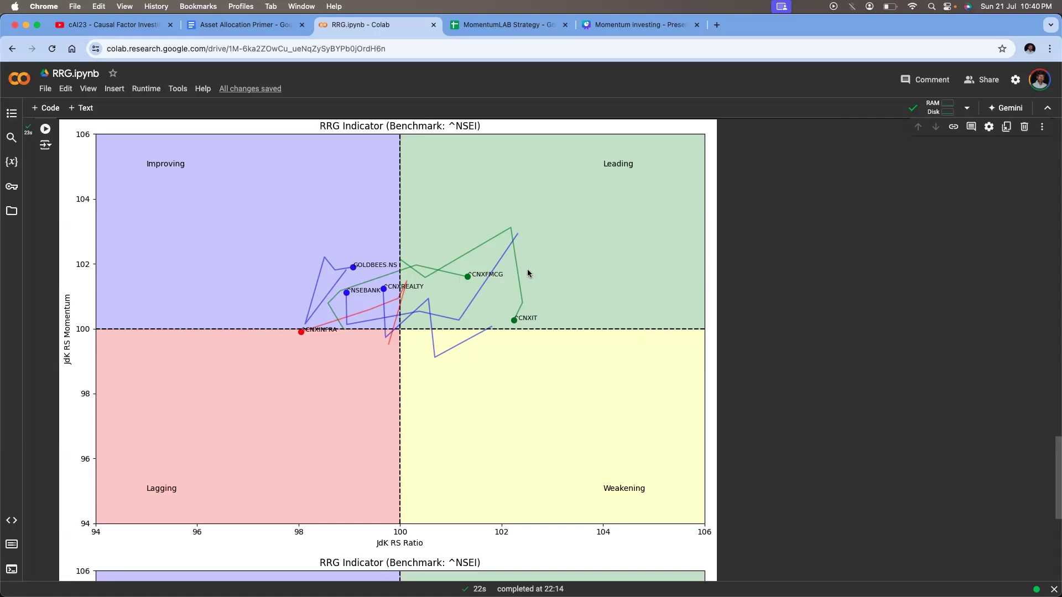
- Scroll the RRG plot, then head back to TradingView's weekly Nifty FMCG chart via Mission Control
scroll(330, 329, "down", 2)
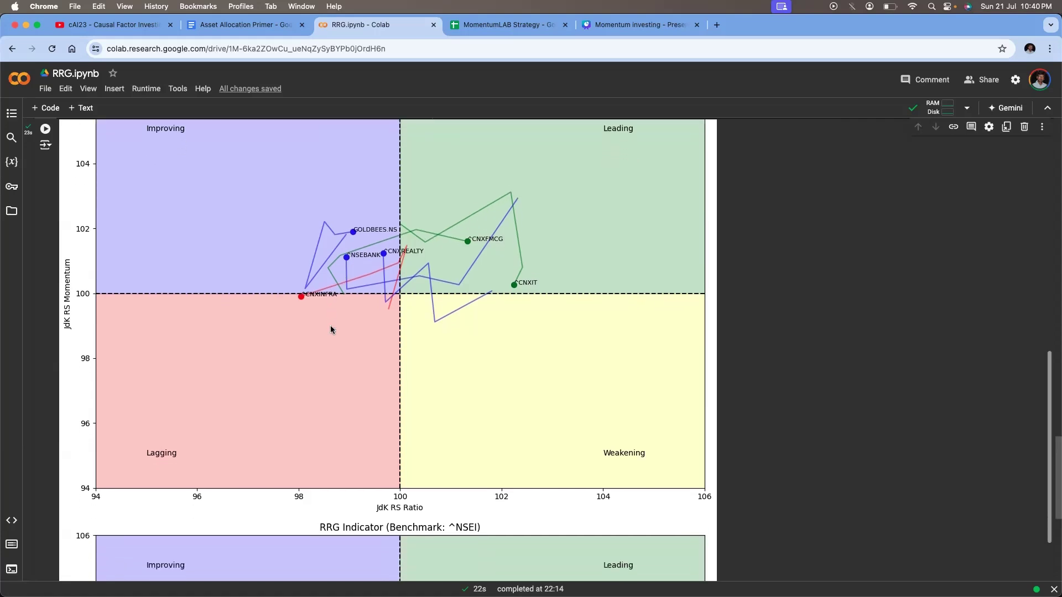
scroll(330, 330, "down", 3)
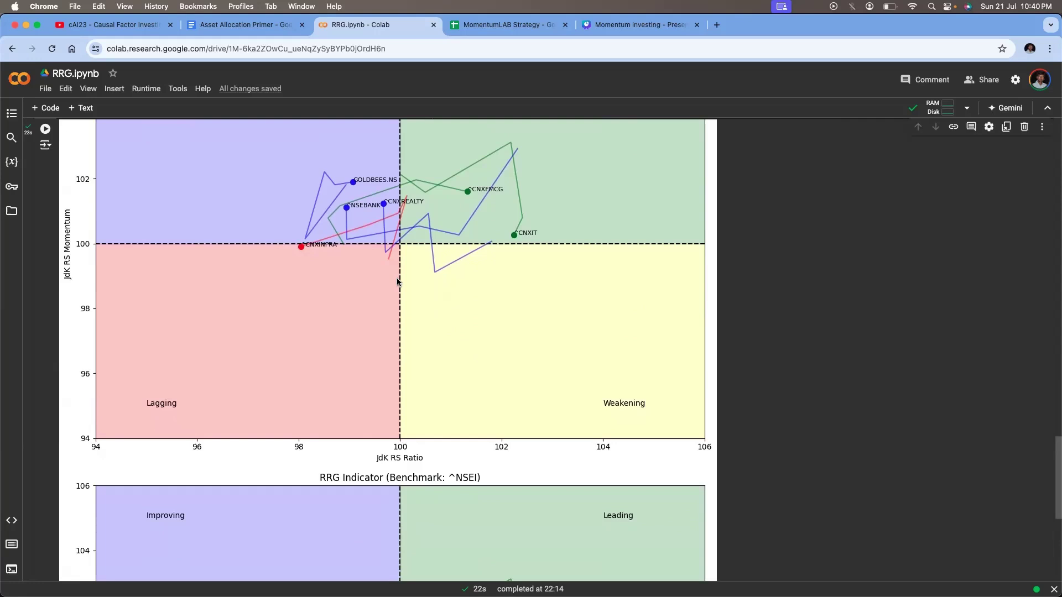
scroll(339, 206, "down", 10)
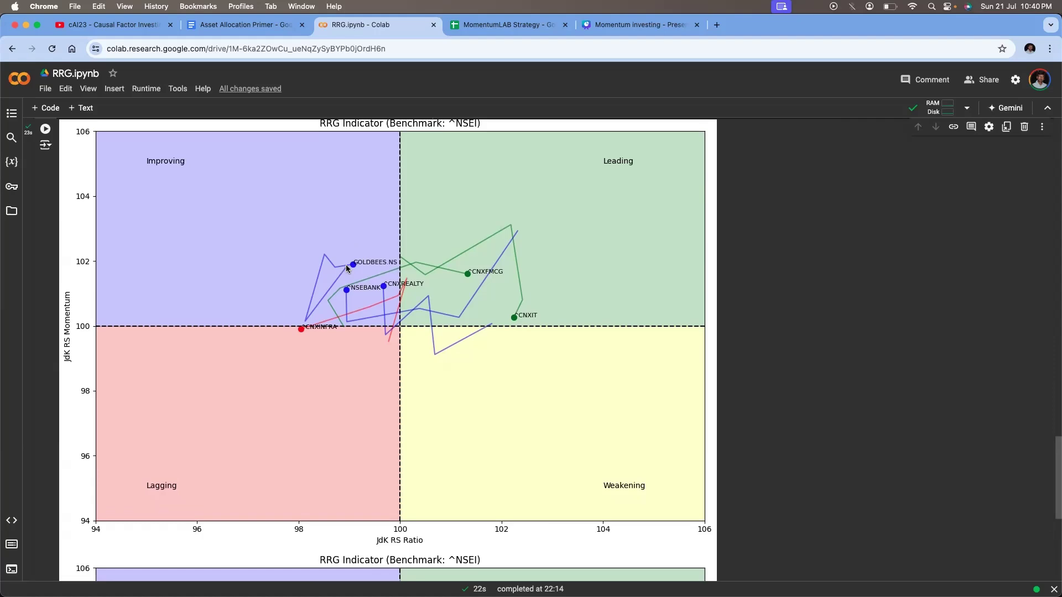
key("ctrl+super+f")
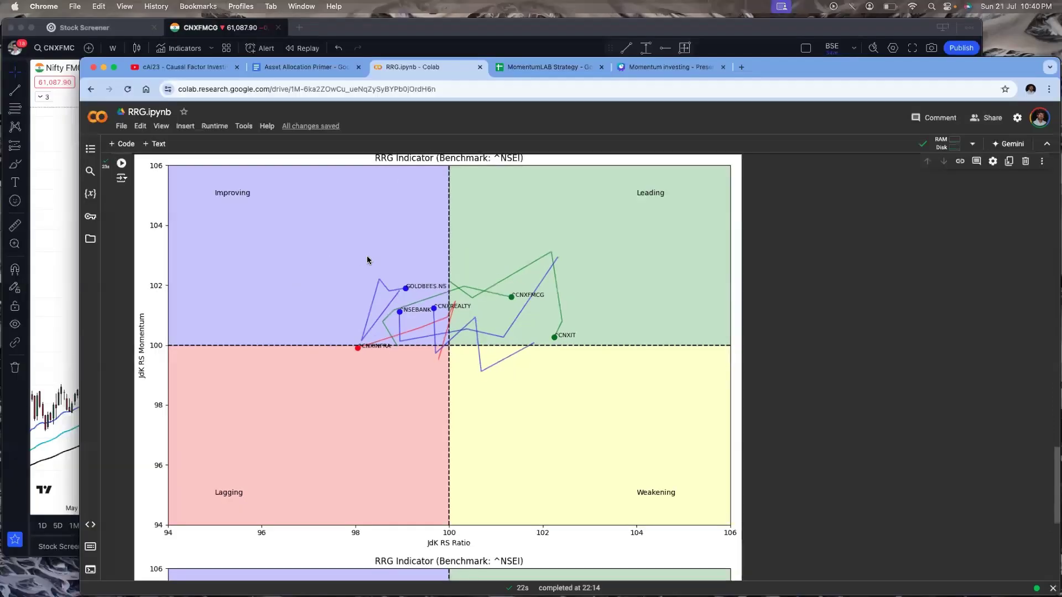
key("ctrl+Up")
- Load the Markets by Cap watchlist and chart GOLD1! gold futures weekly
key("super+Tab")
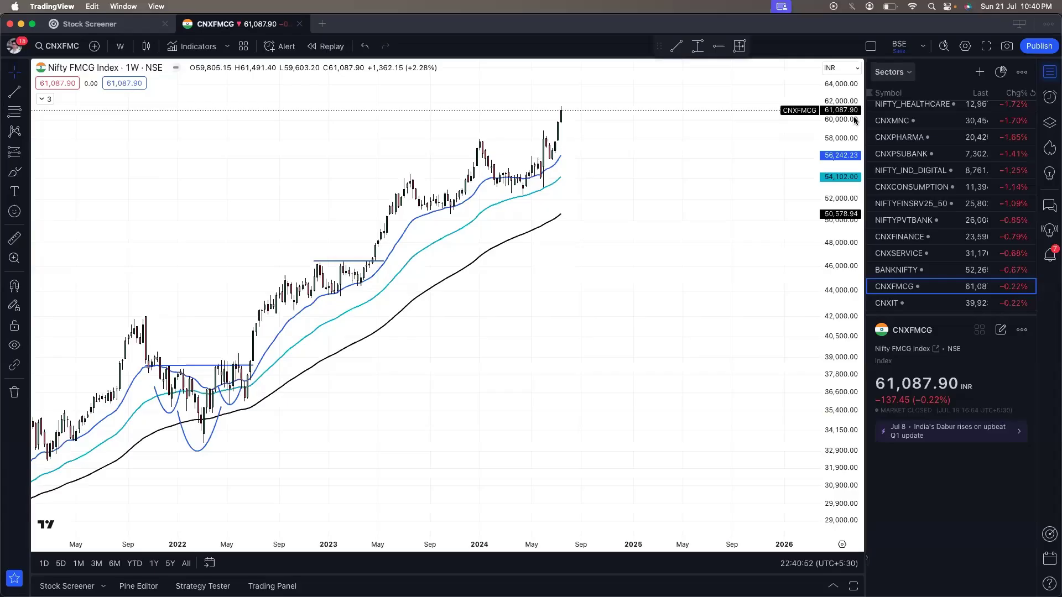
key("shift+w")
left_click(562, 239)
left_click(918, 185)
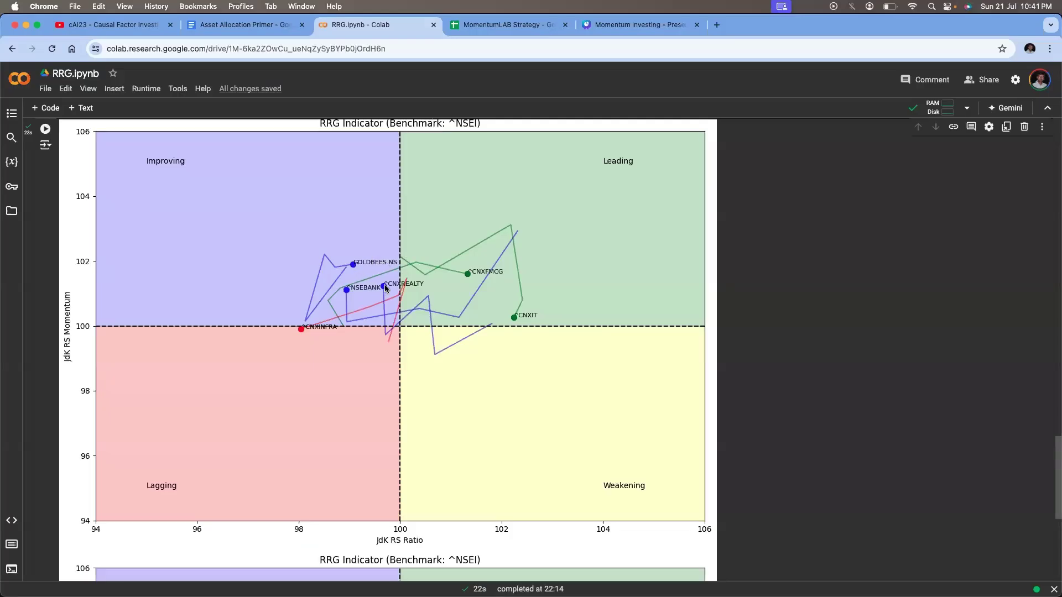
- Return to the full-size TradingView chart and bring up the saved watchlists list
key("ctrl+Up")
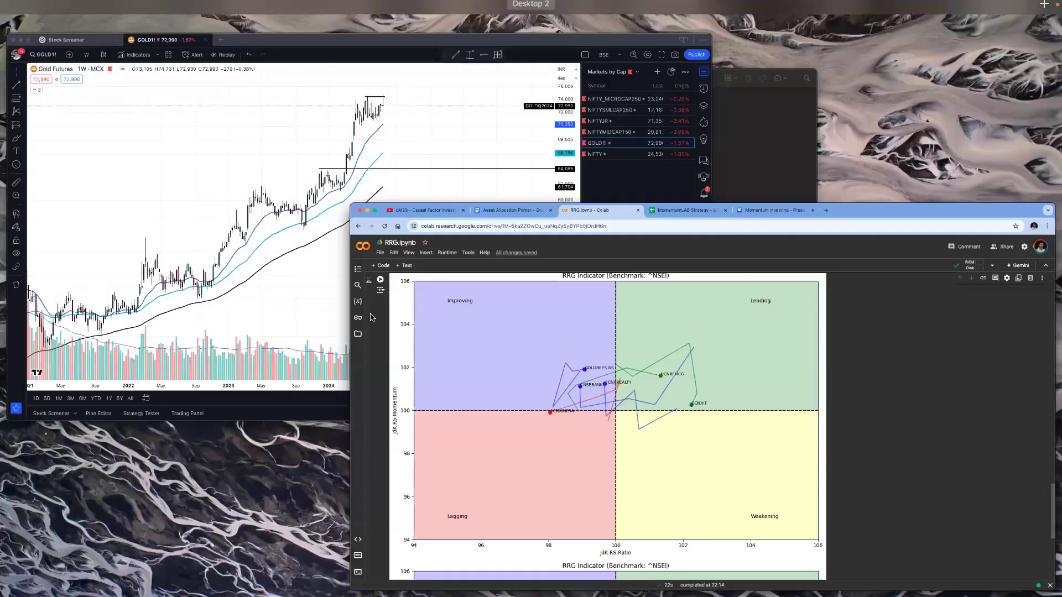
left_click(636, 111)
left_click(906, 72)
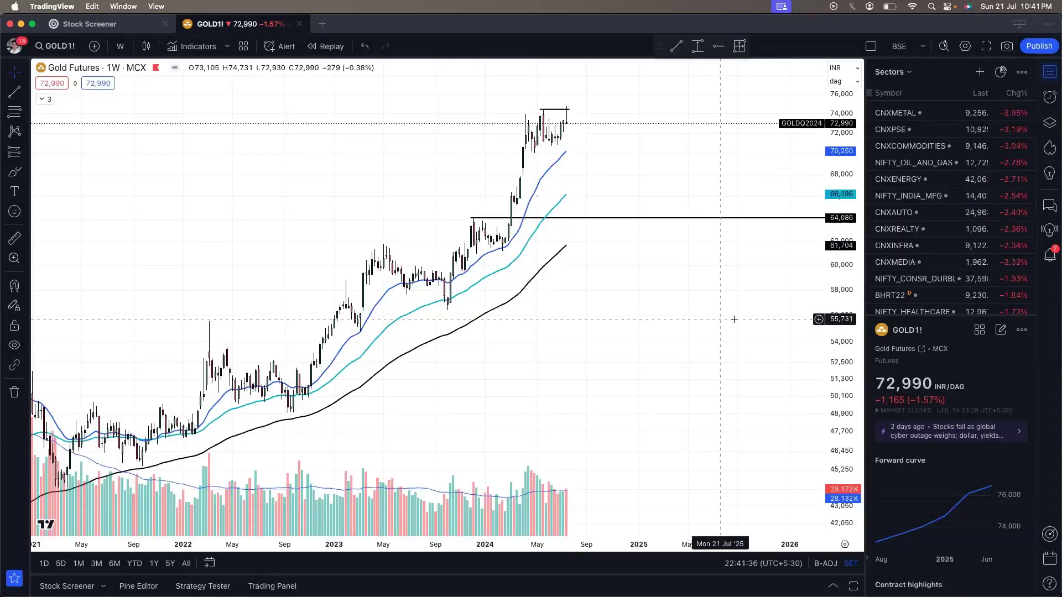
- Load the Sectors watchlist sorted by symbol, inspect the zoomed BANKNIFTY chart, then return to Colab
left_click(542, 353)
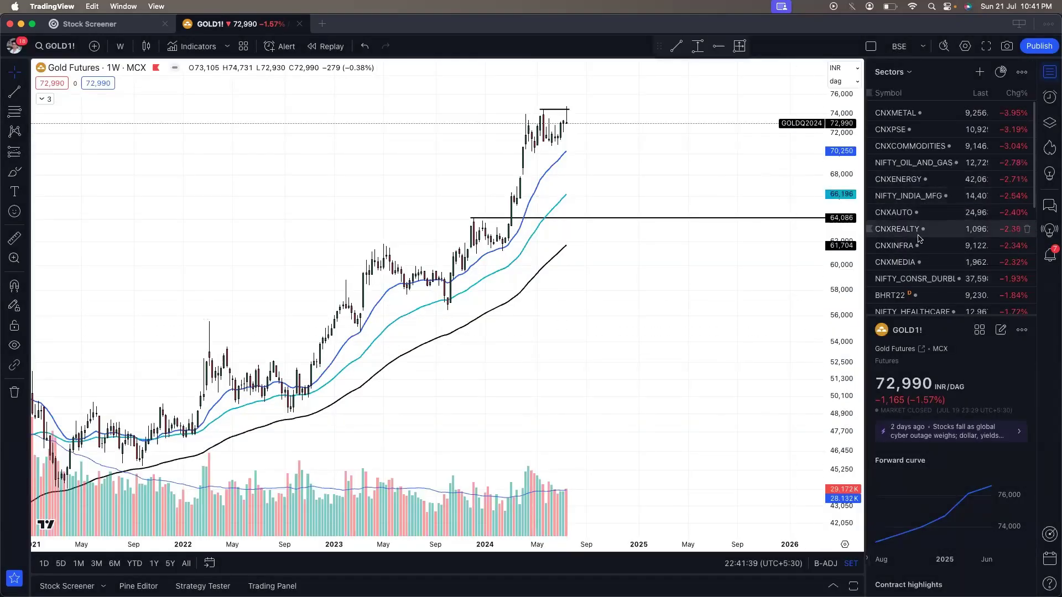
left_click(897, 92)
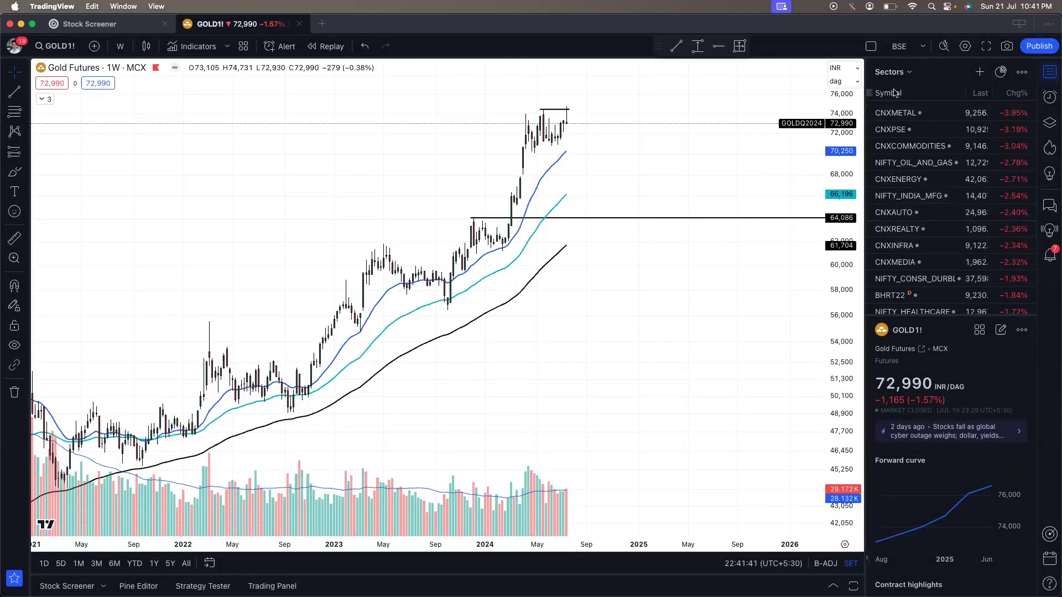
left_click(896, 112)
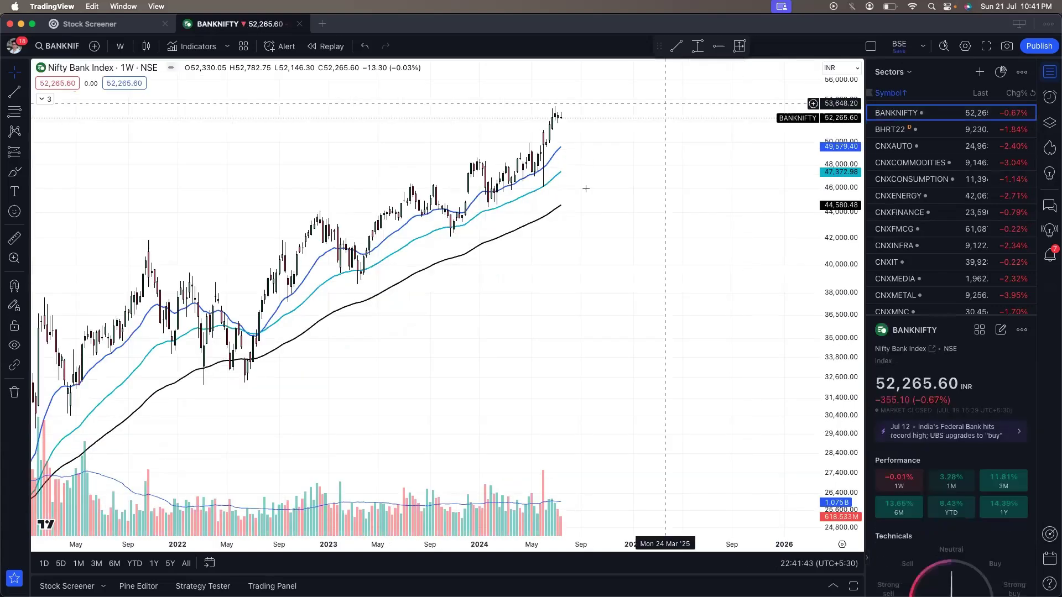
scroll(584, 182, "up", 5)
scroll(585, 181, "left", 2)
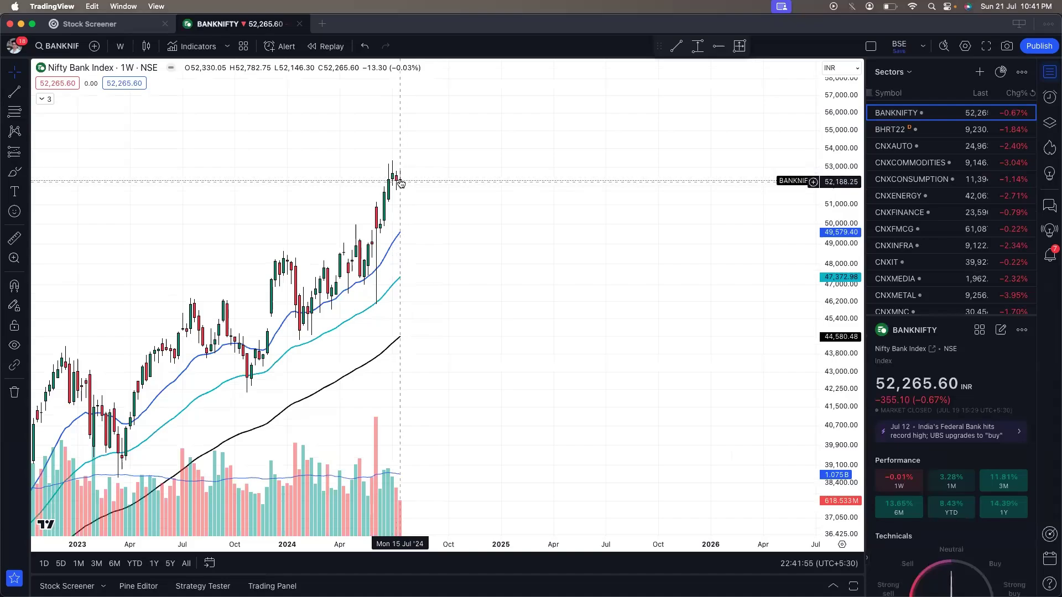
key("ctrl+alt+BackSpace")
key("super+Tab")
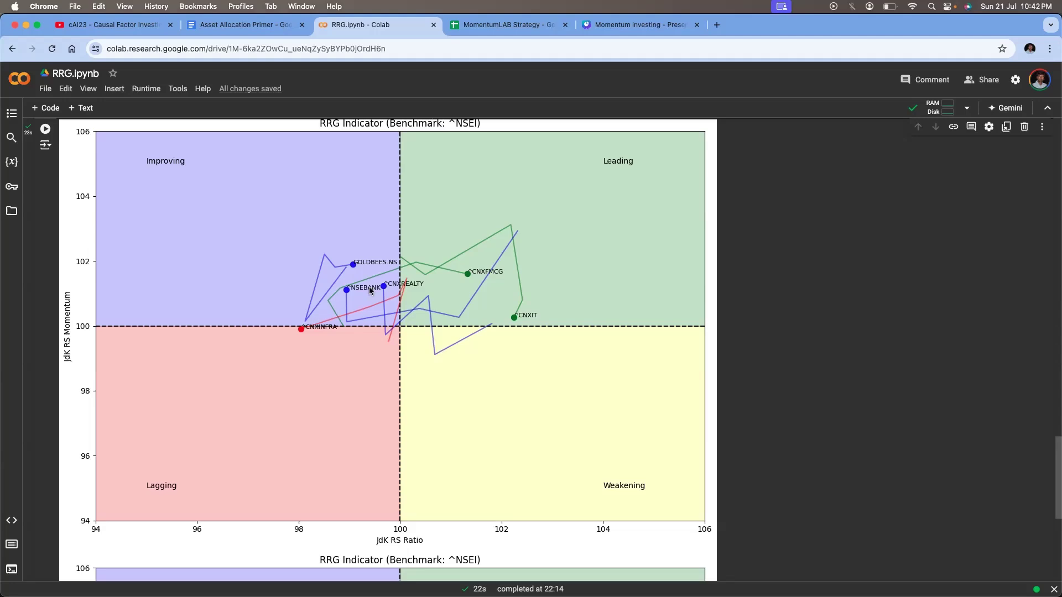
scroll(370, 290, "up", 15)
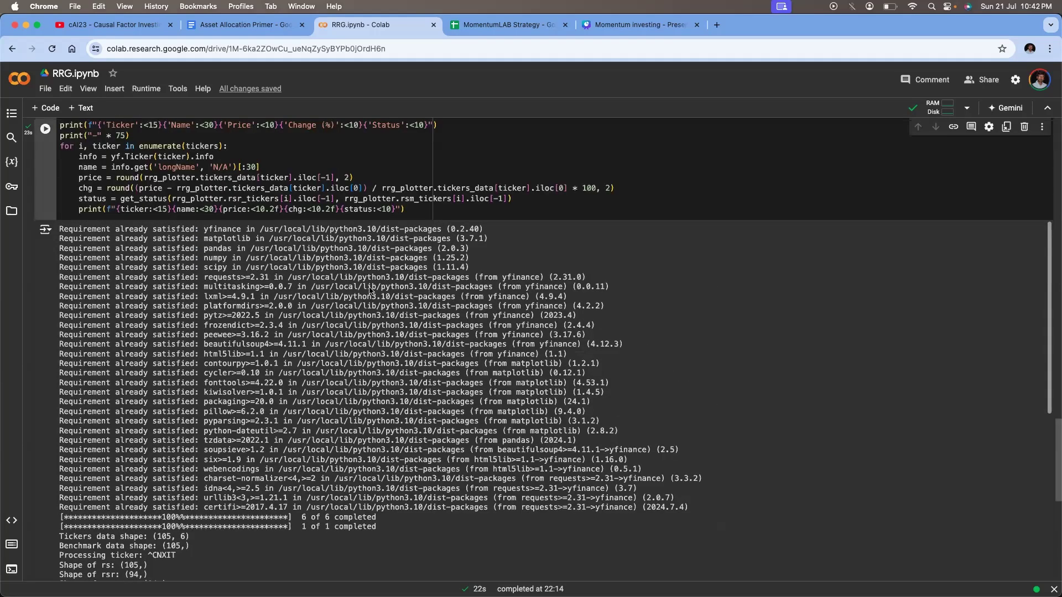
scroll(370, 291, "up", 15)
scroll(370, 291, "up", 2)
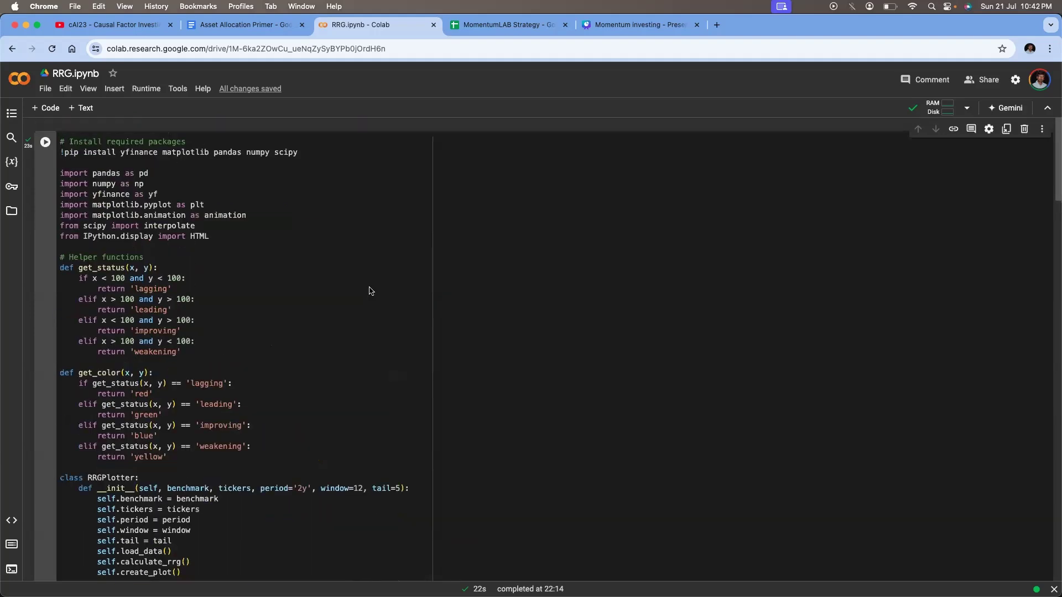
scroll(370, 291, "down", 20)
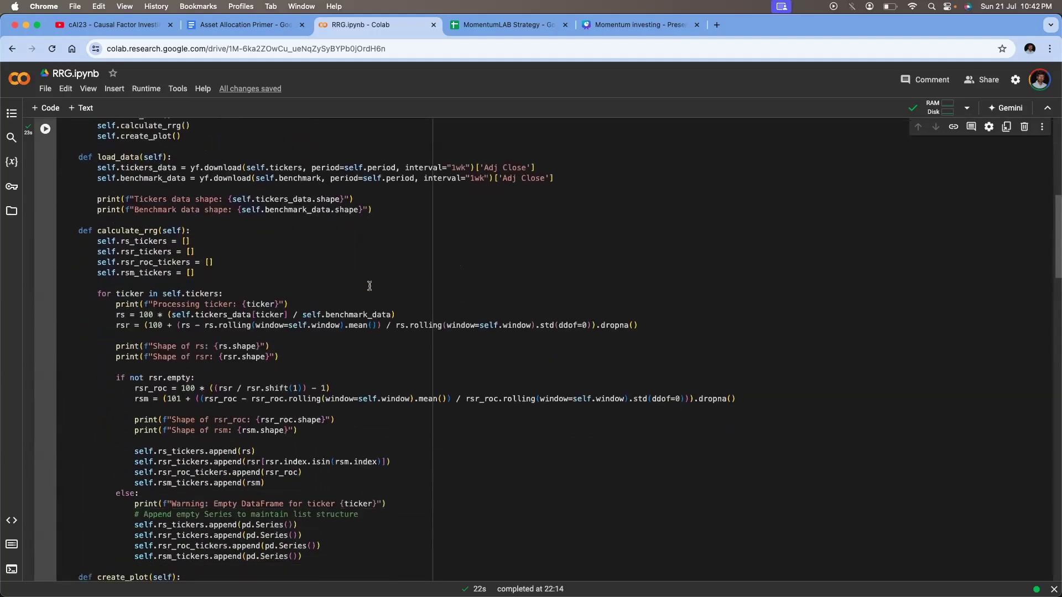
scroll(370, 286, "up", 20)
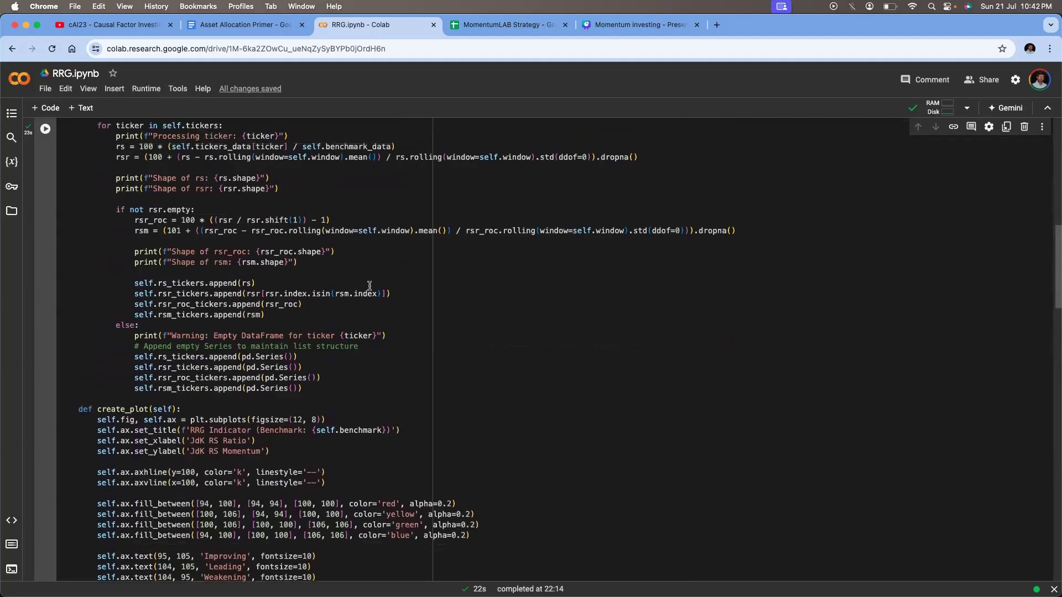
scroll(370, 286, "down", 10)
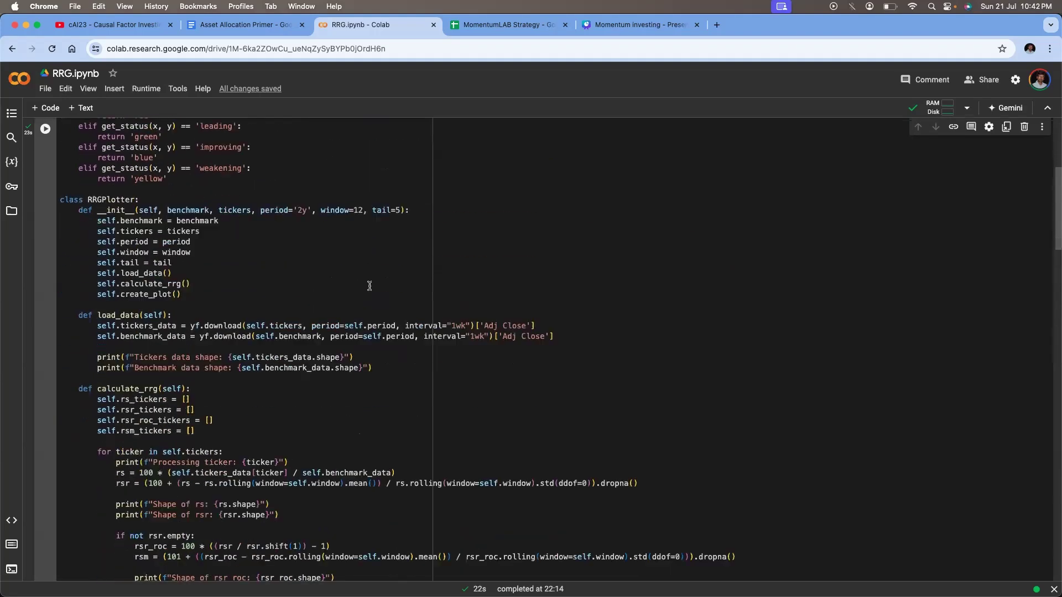
scroll(475, 254, "up", 4)
scroll(475, 255, "down", 15)
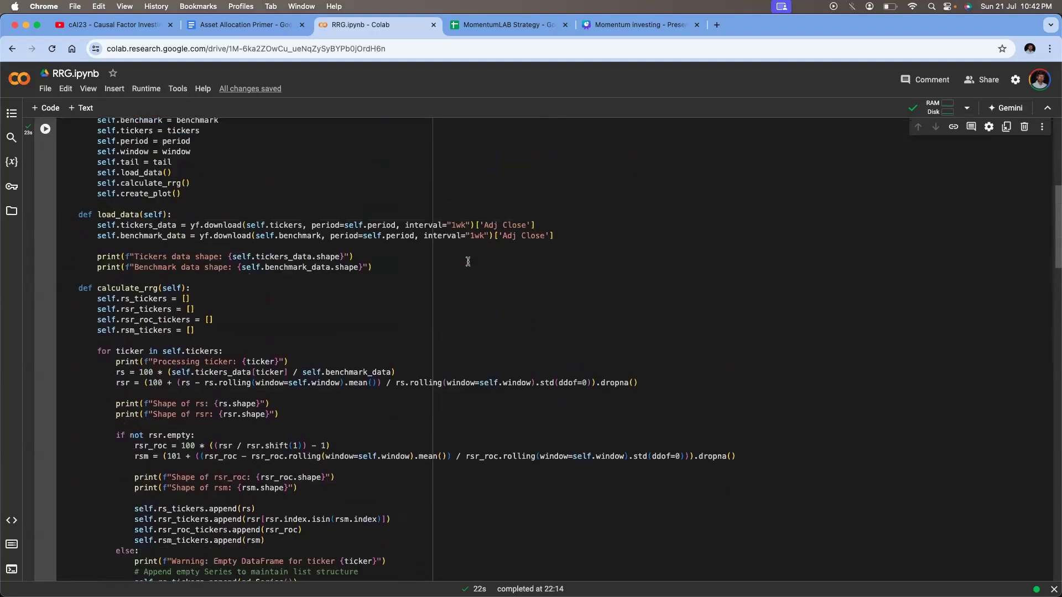
scroll(468, 261, "down", 3)
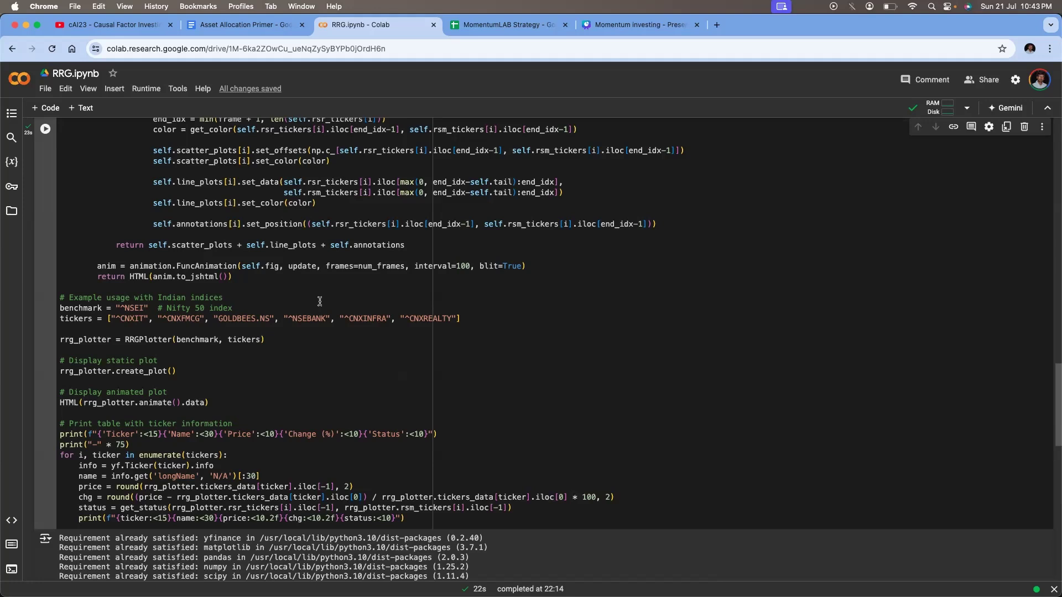
- Drop ^CNXIT and set tickers to RVNL.NS, MAZDOCK.NS, JSWENERGY.NS, CUMMINSIND.NS, BDL.NS, VEDL.NS
left_click(143, 319)
key("BackSpace")
key("BackSpace")
key("BackSpace")
key("BackSpace")
key("BackSpace")
key("BackSpace")
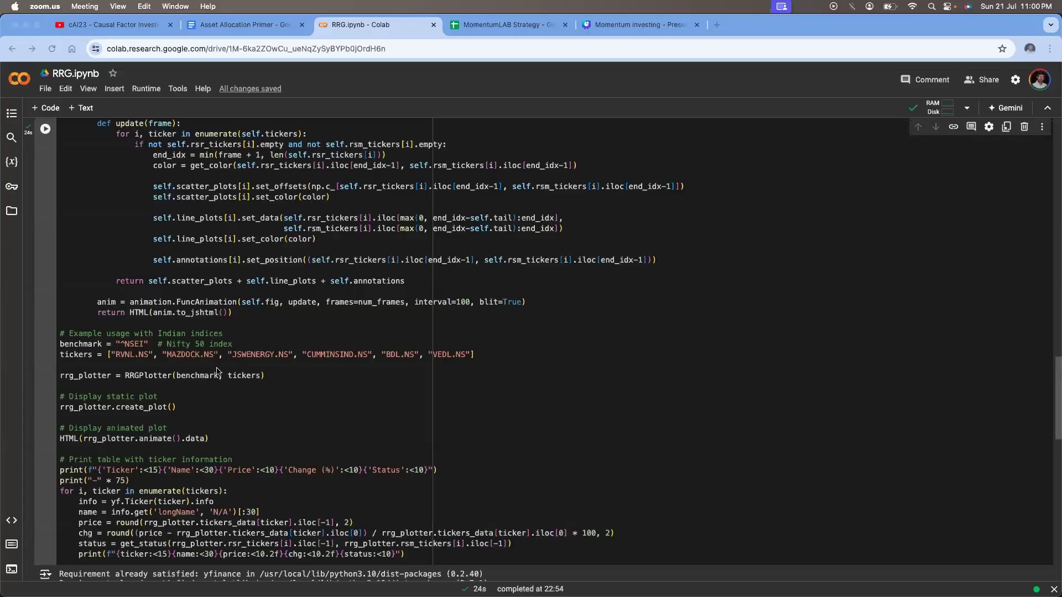
left_click(143, 350)
left_click(161, 354)
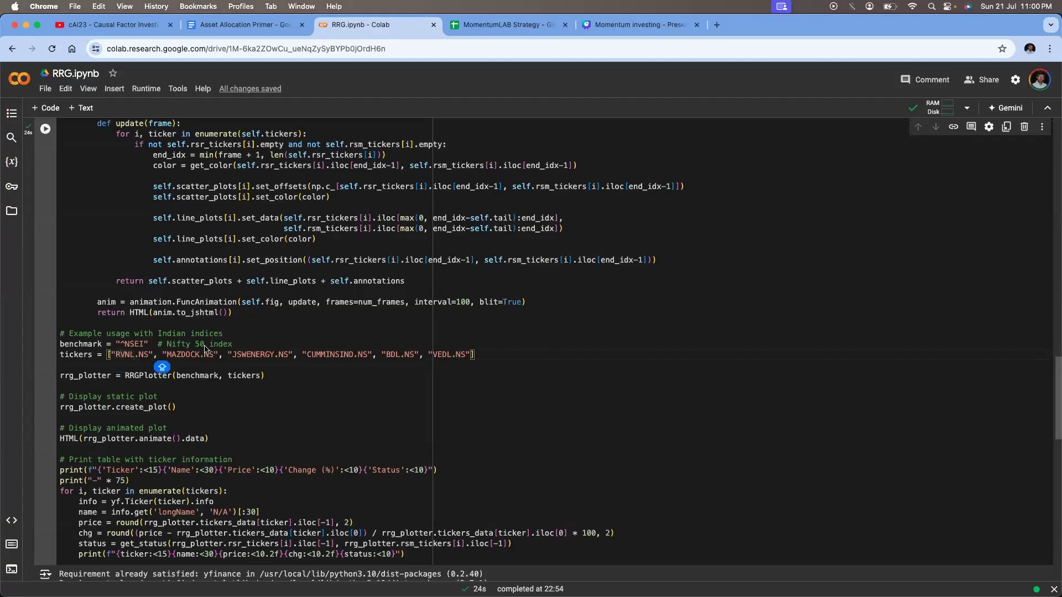
key("Left")
key("Left")
key("Left")
key("Left")
key("Left")
key("Left")
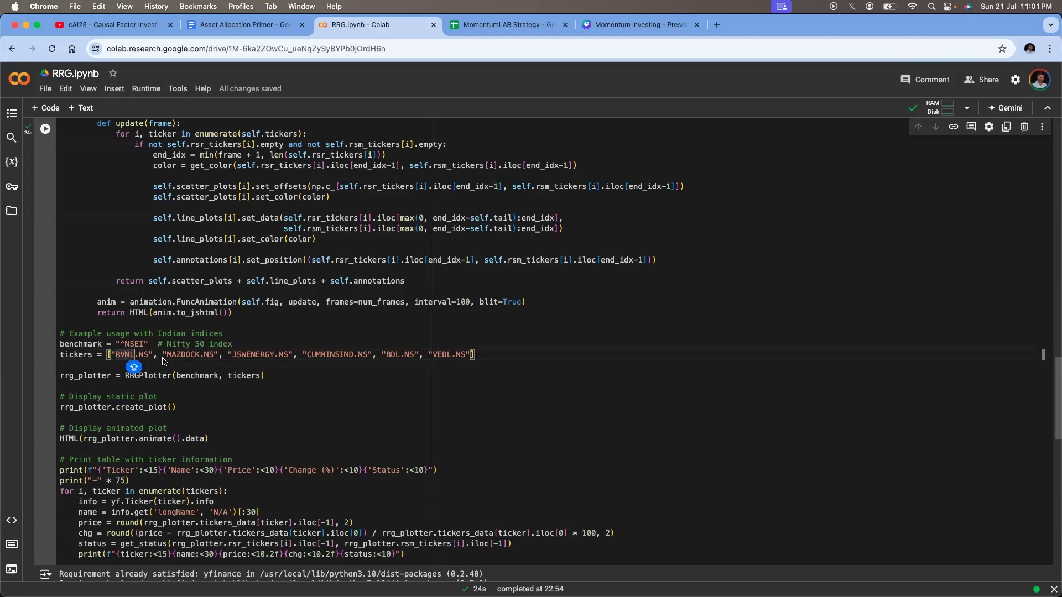
left_click(191, 356)
left_click(241, 356)
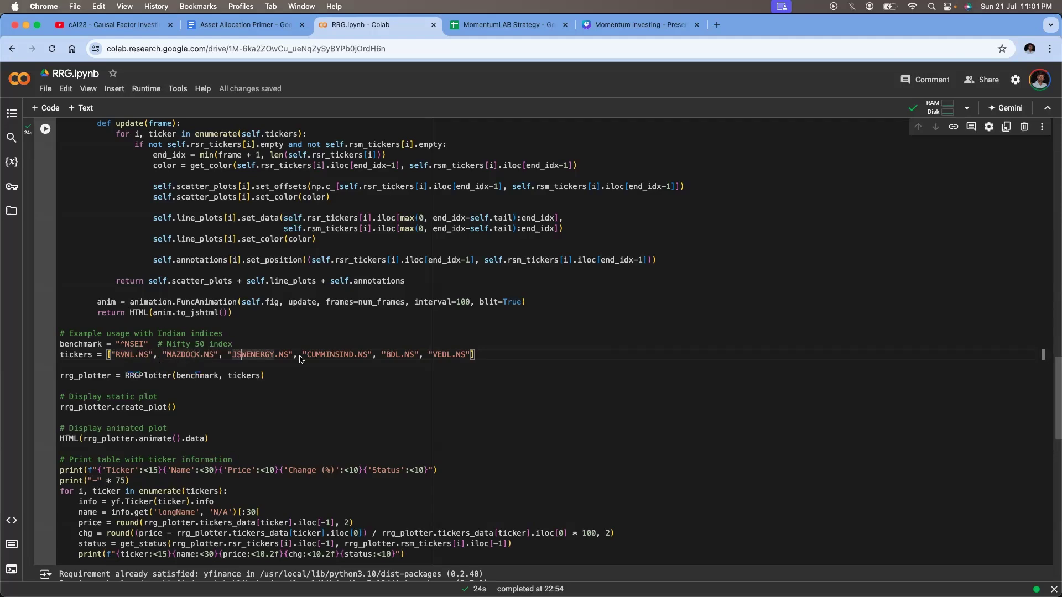
key("alt+Right")
key("alt+Right")
key("alt+Right")
key("alt+Right")
key("alt+Right")
key("alt+Right")
key("alt+Right")
scroll(383, 368, "down", 3)
key("Left")
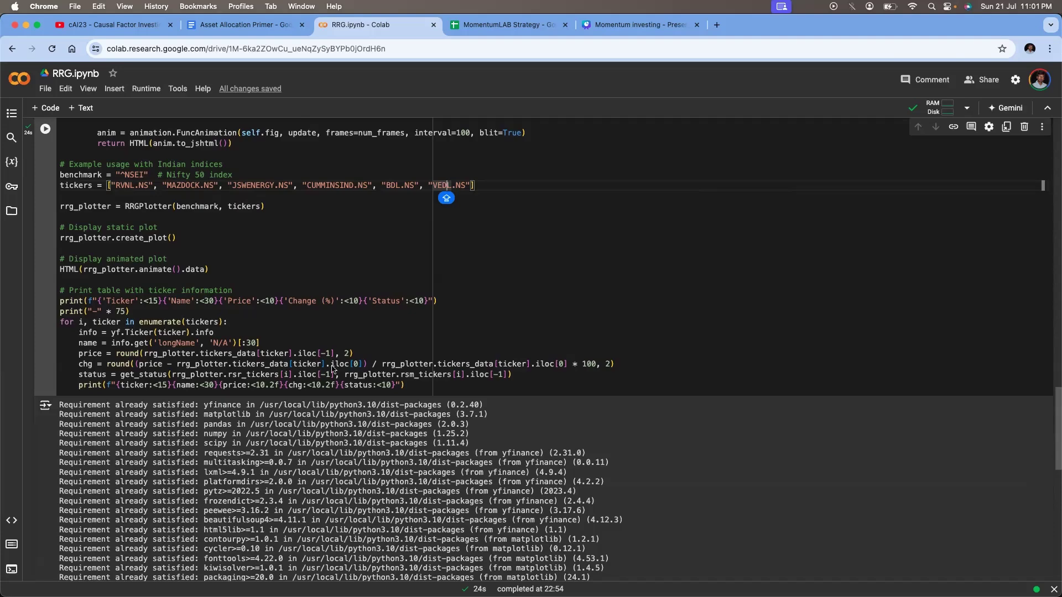
scroll(335, 369, "down", 5)
scroll(333, 369, "down", 4)
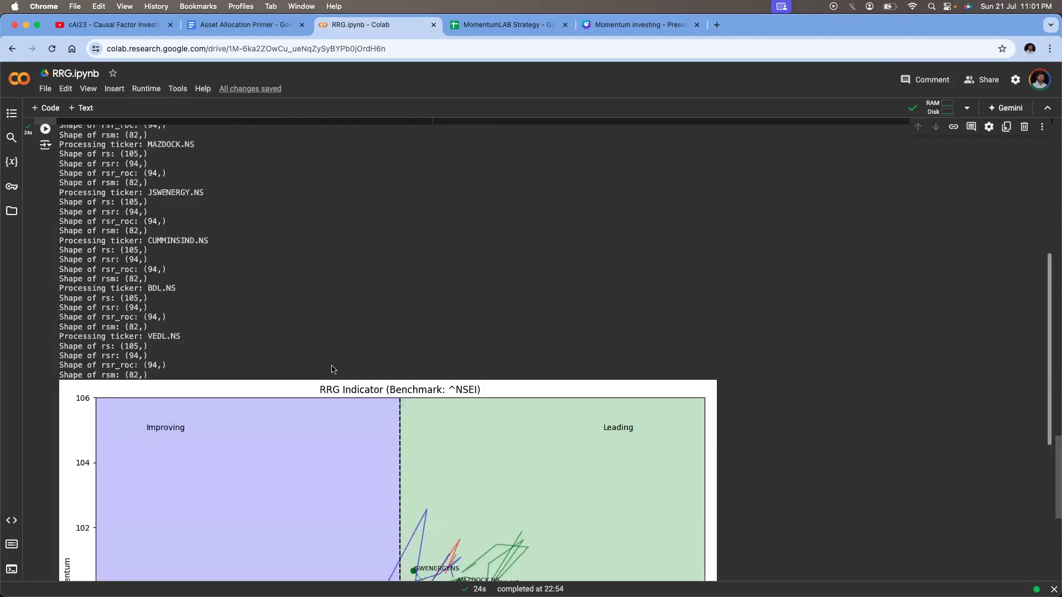
scroll(334, 370, "up", 12)
scroll(333, 370, "up", 6)
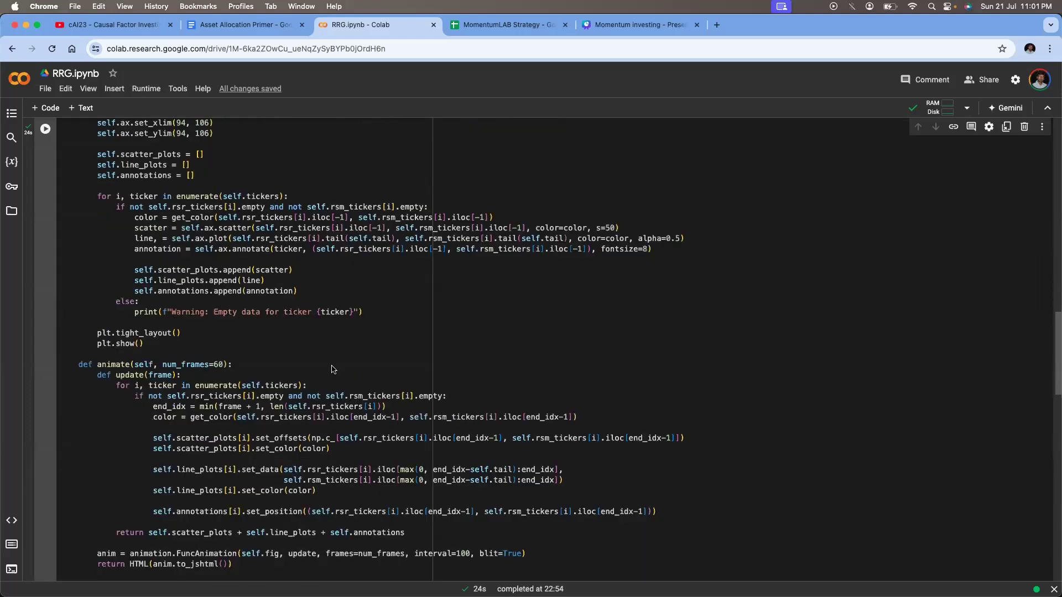
scroll(333, 370, "down", 3)
scroll(201, 296, "down", 8)
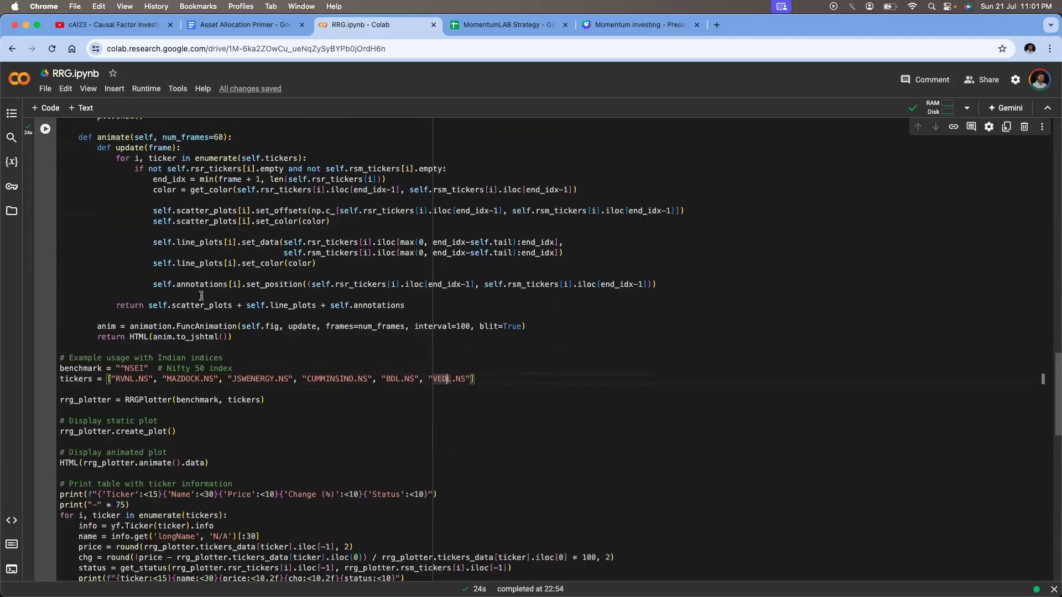
scroll(201, 295, "down", 15)
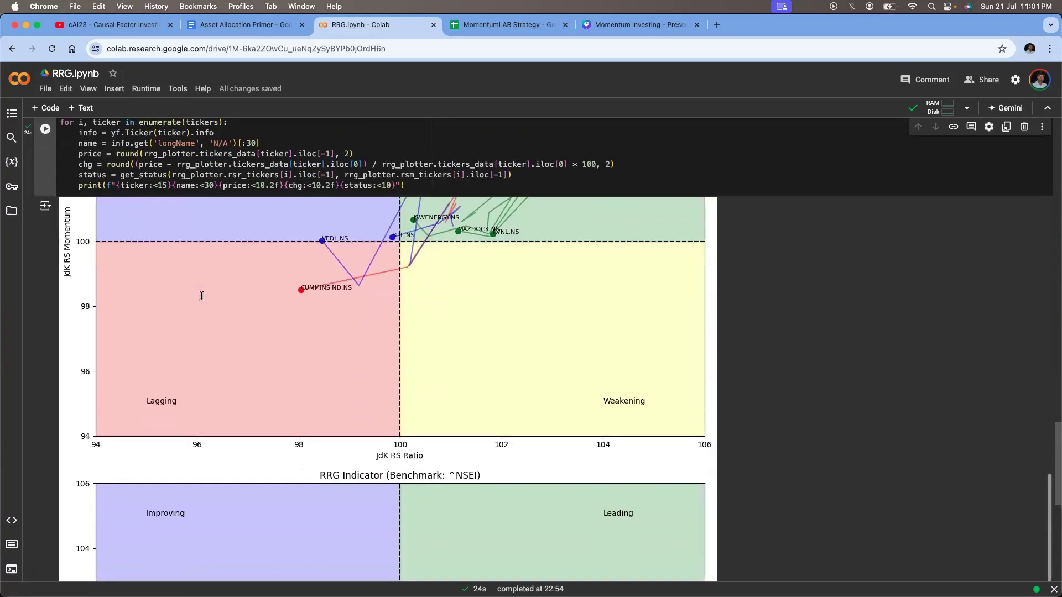
scroll(293, 308, "down", 2)
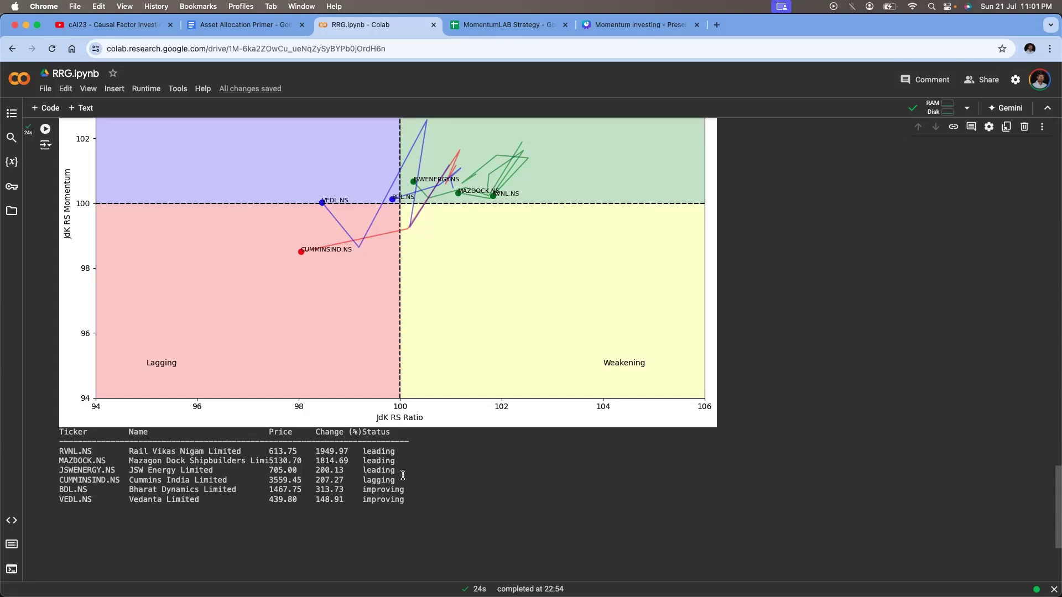
left_click_drag(402, 475, 358, 479)
scroll(350, 364, "up", 3)
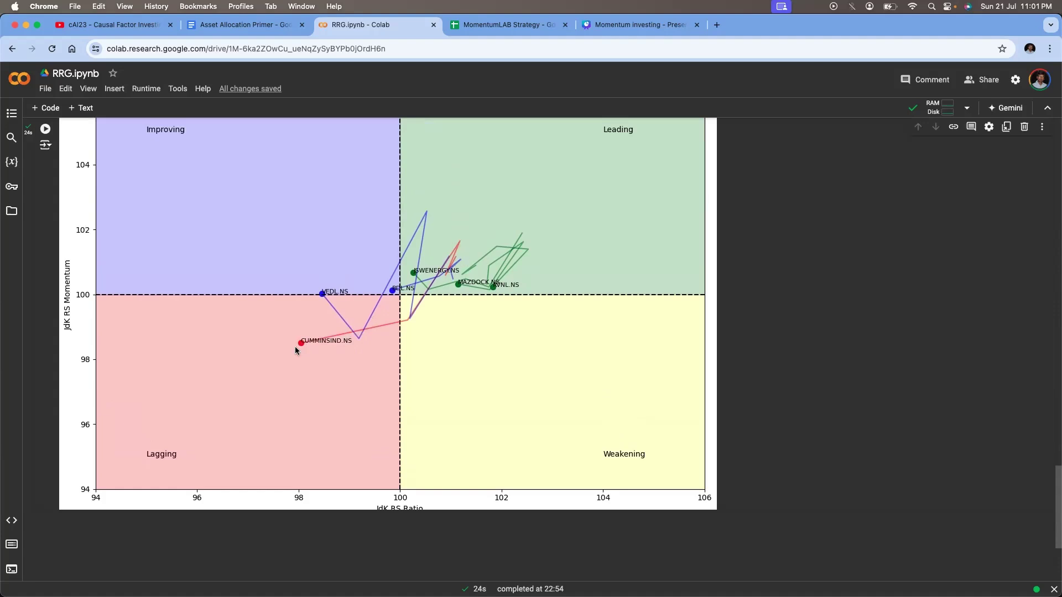
- In TradingView, load the Momentum watchlist and chart CUMMINSIND on weekly candles
key("ctrl+Up")
left_click(729, 142)
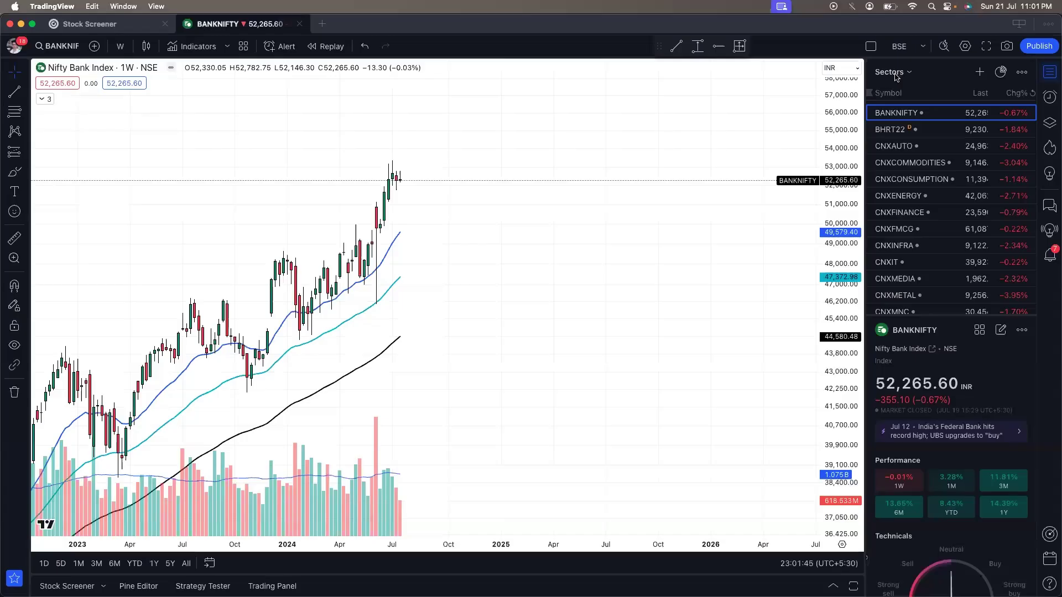
key("shift+w")
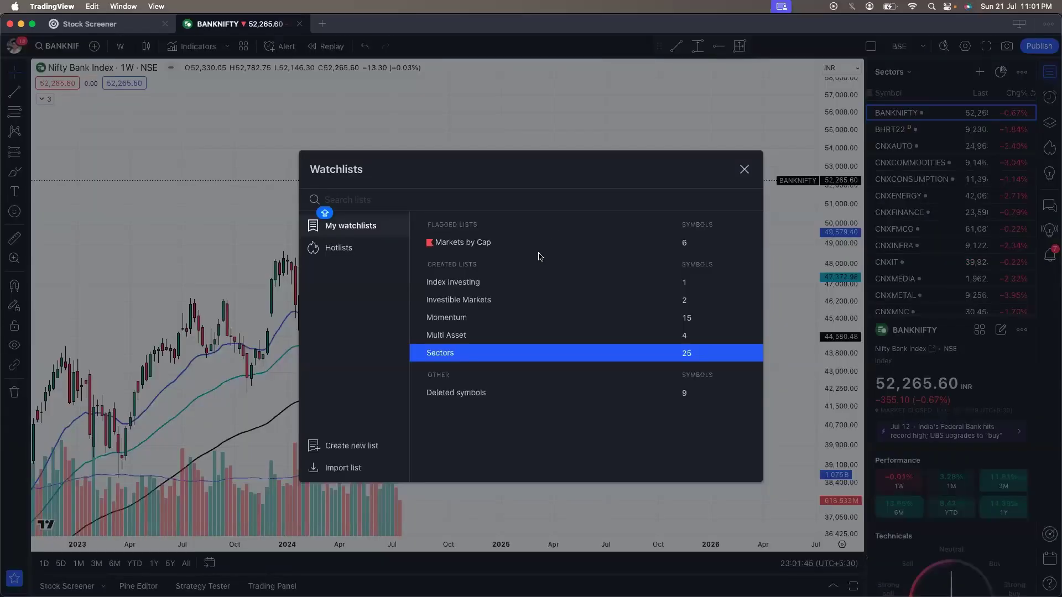
left_click(519, 317)
left_click(913, 72)
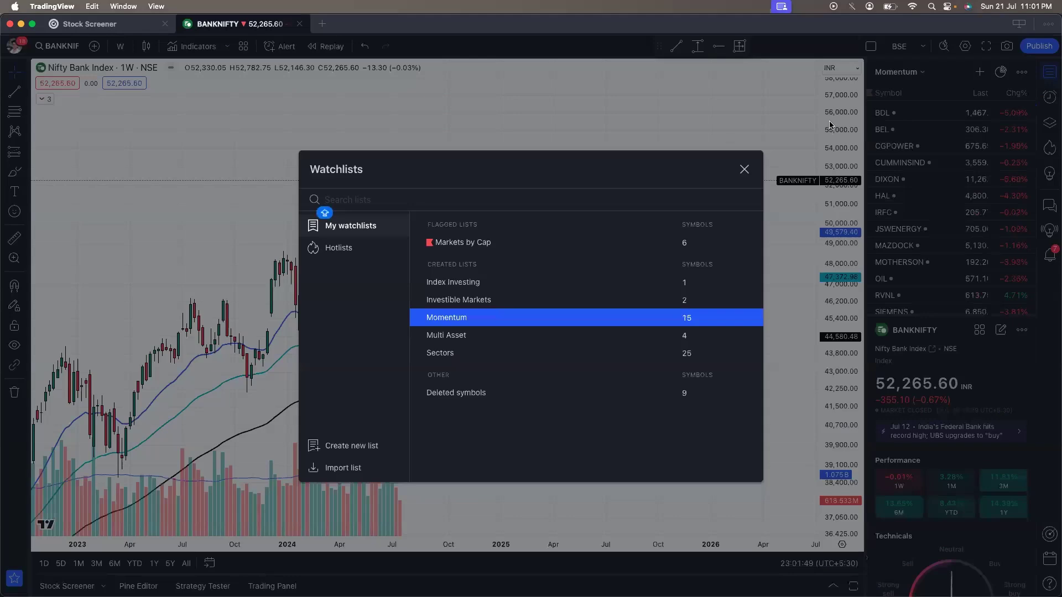
key("Escape")
left_click(901, 163)
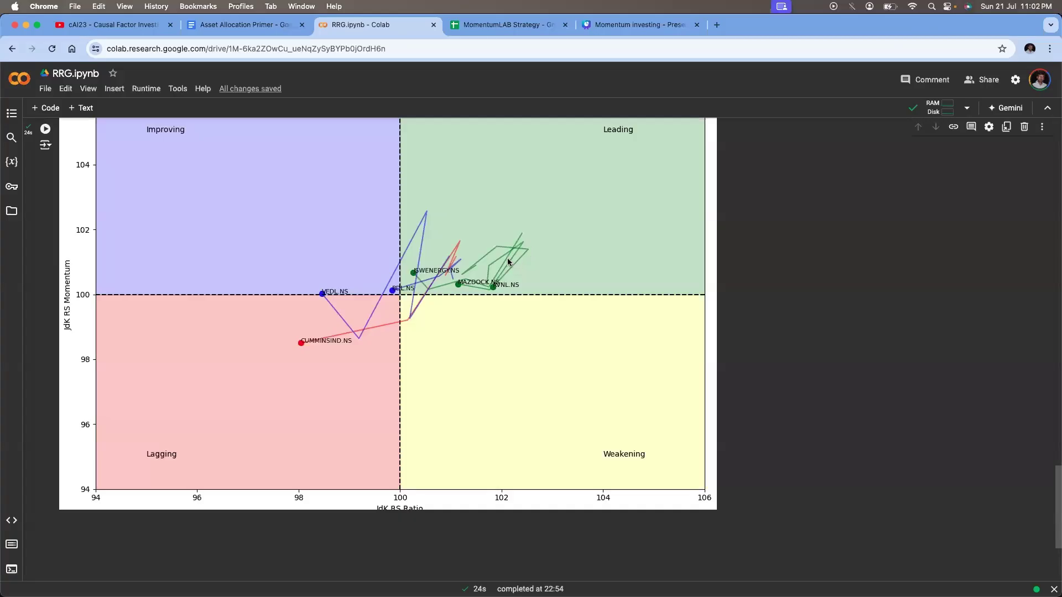
- Nudge the six-stock RRG chart, then show all windows with the CUMMINSIND chart beside Colab
scroll(498, 259, "down", 2)
scroll(475, 255, "up", 3)
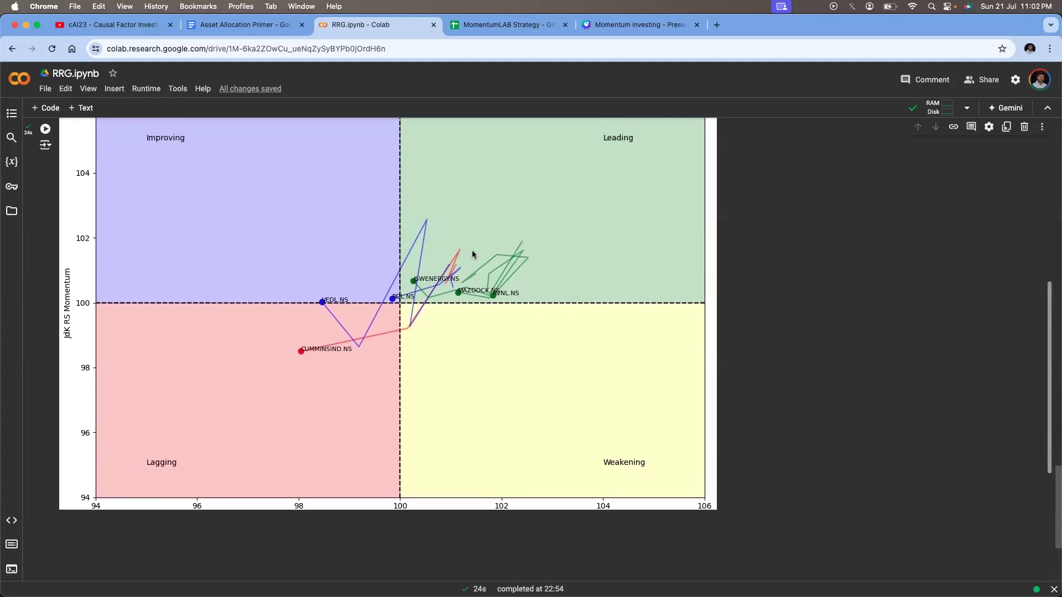
scroll(476, 251, "up", 1)
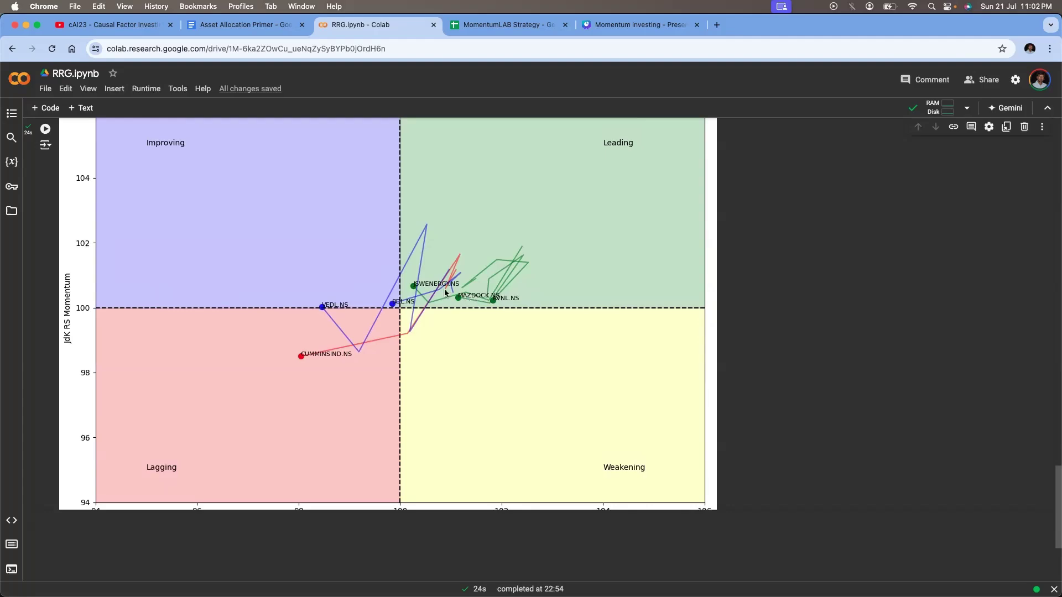
key("ctrl+Up")
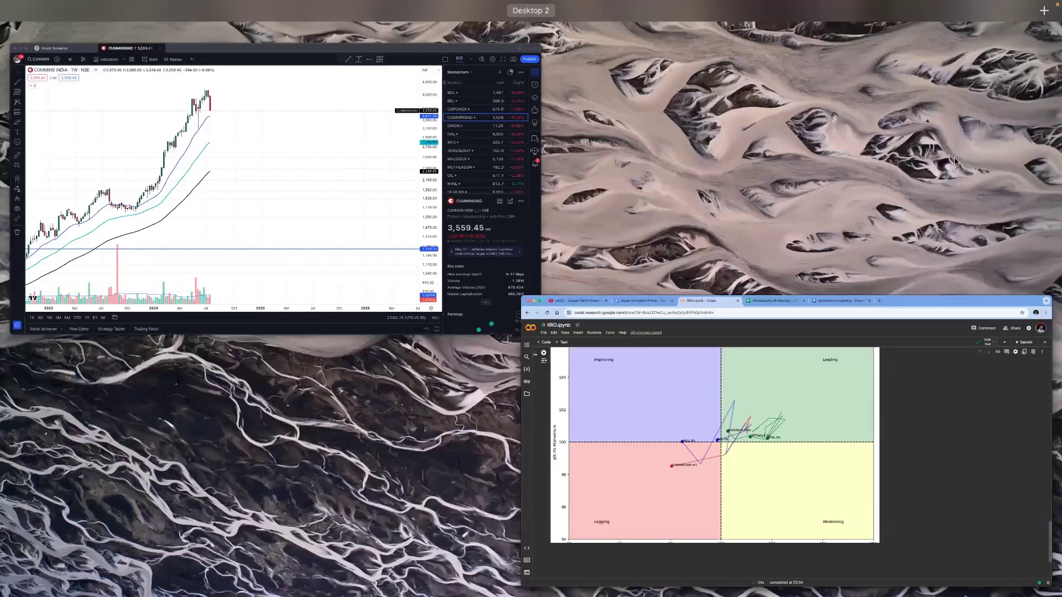
- Chart MAZDOCK and then RVNL weekly from the Momentum watchlist
left_click(932, 190)
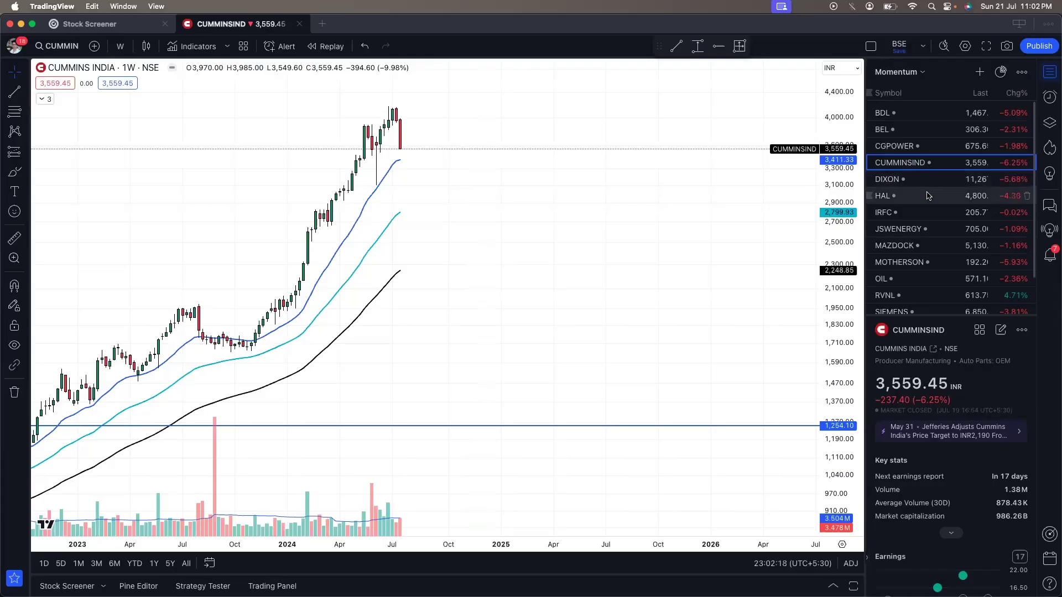
left_click(935, 245)
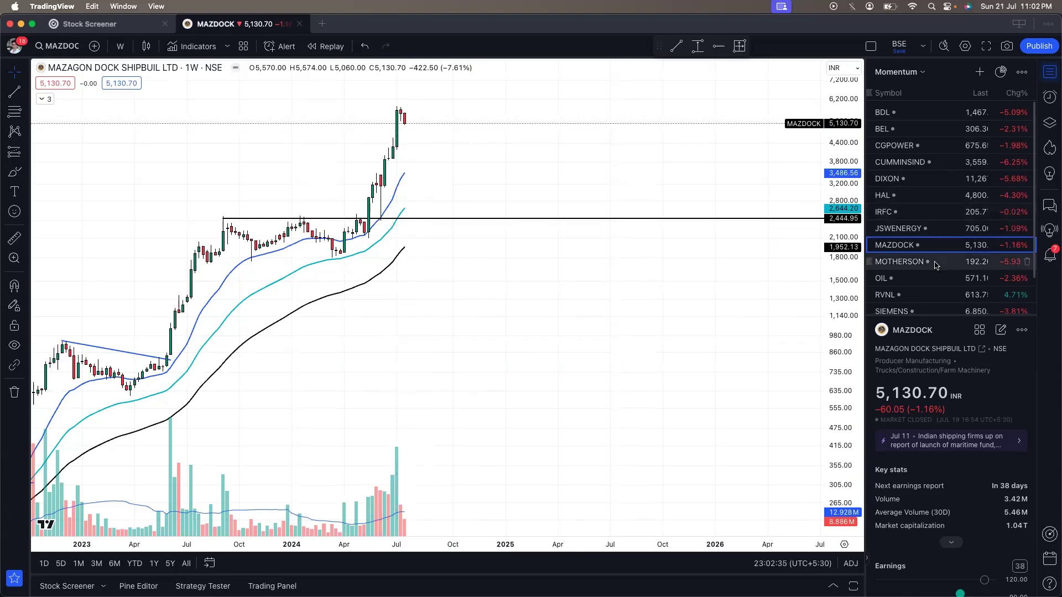
scroll(916, 221, "down", 2)
left_click(907, 254)
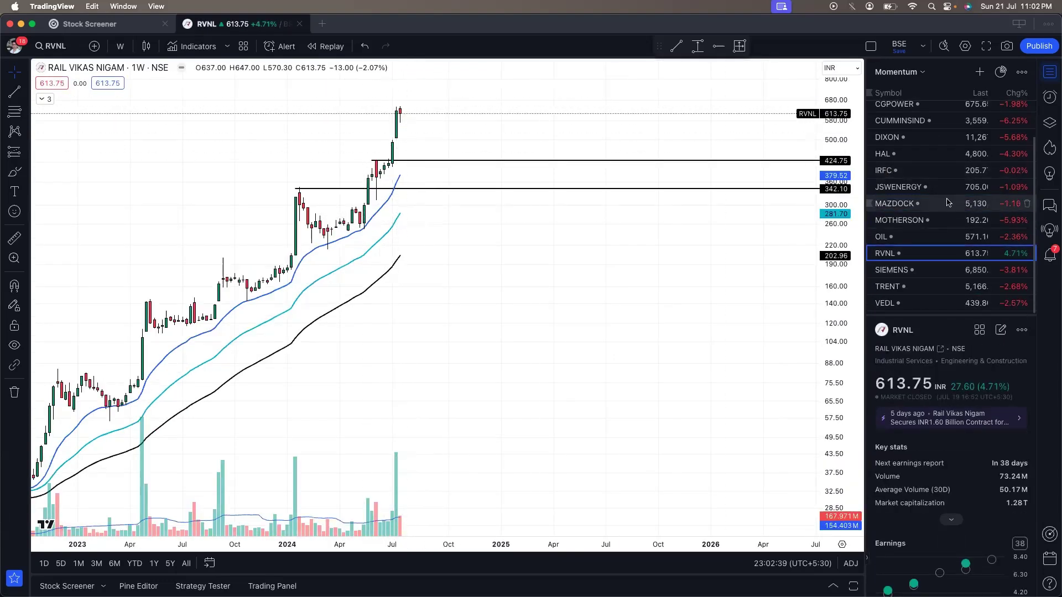
- Exit full screen, return to TradingView, and chart JSWENERGY weekly
key("ctrl+alt+BackSpace")
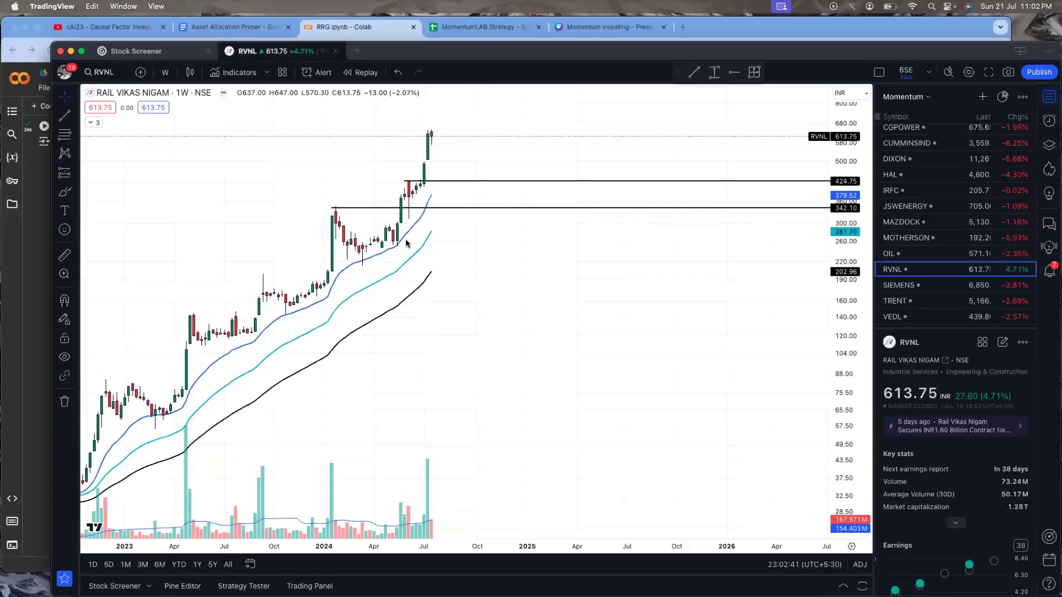
key("ctrl+Up")
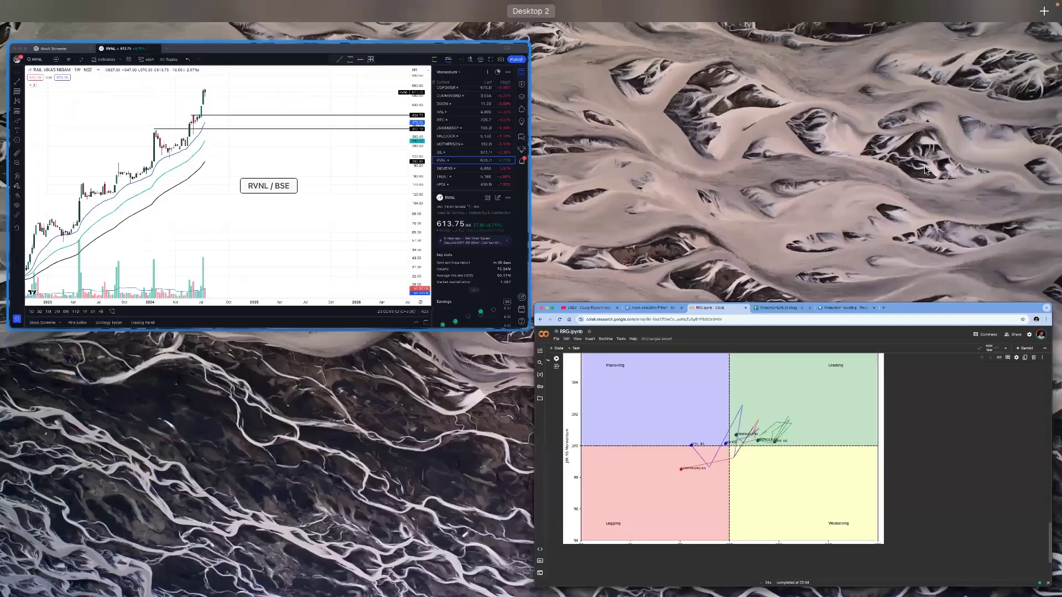
left_click(918, 198)
left_click(928, 193)
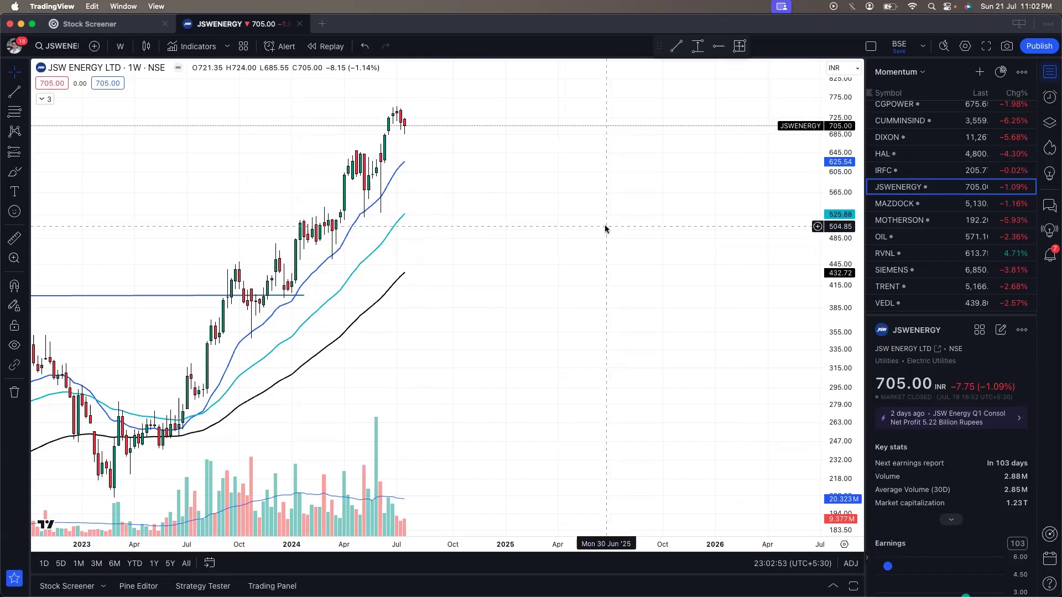
- Leave full screen and bring the Chrome Colab six-stock RRG notebook forward
key("ctrl+super+f")
key("ctrl+Up")
left_click(518, 222)
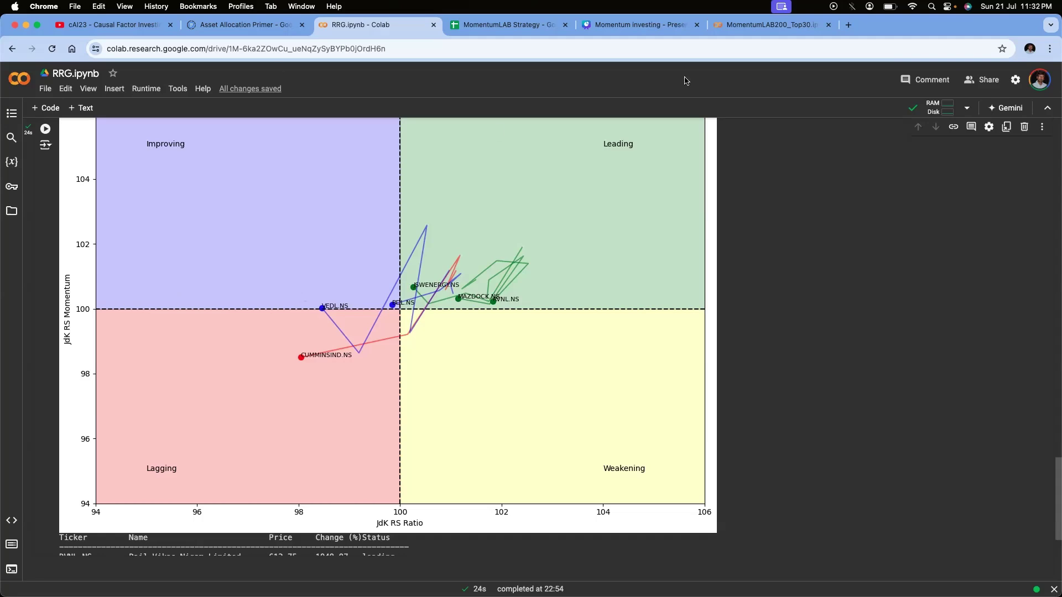
- Bring up the MomentumLAB200_Top30 notebook's Top 30 ranking, led by RVNL.NS and MAZDOCK.NS
left_click(744, 24)
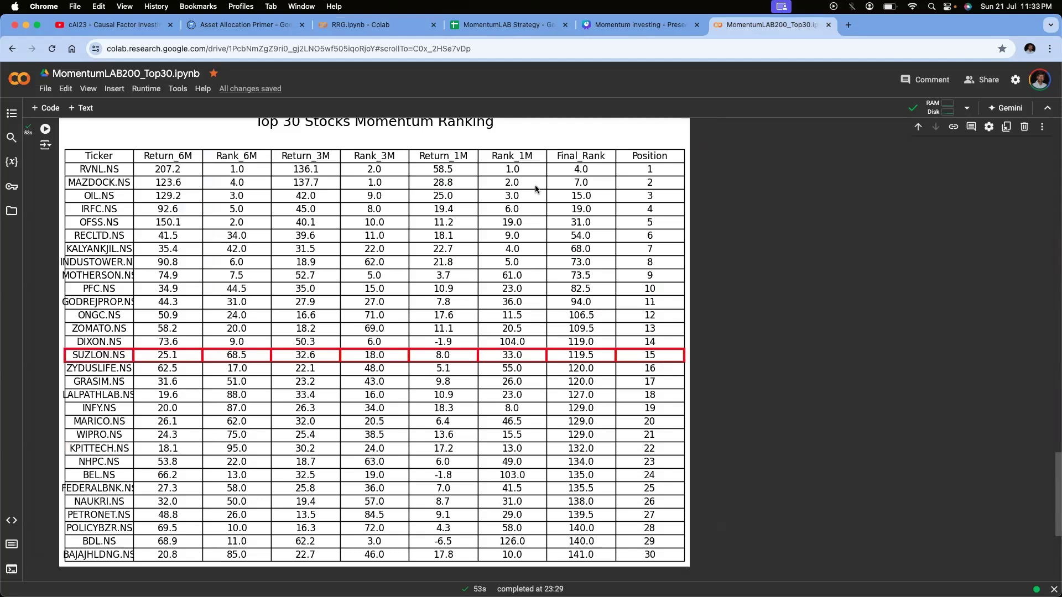